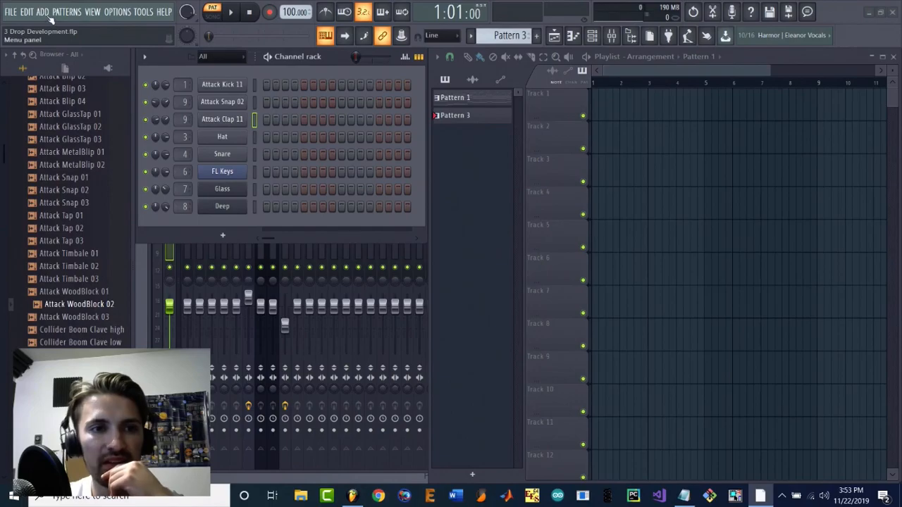
- Add a Toxic Biohazard channel and load the BigHouse preset from its Leads bank
{"action": "left_click", "coordinate": [45, 14]}
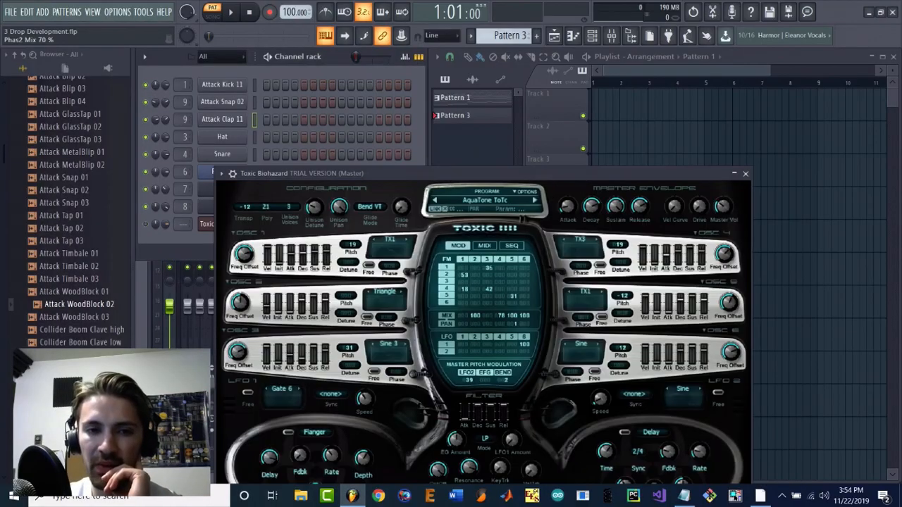
{"action": "left_click_drag", "start_coordinate": [385, 175], "coordinate": [403, 99]}
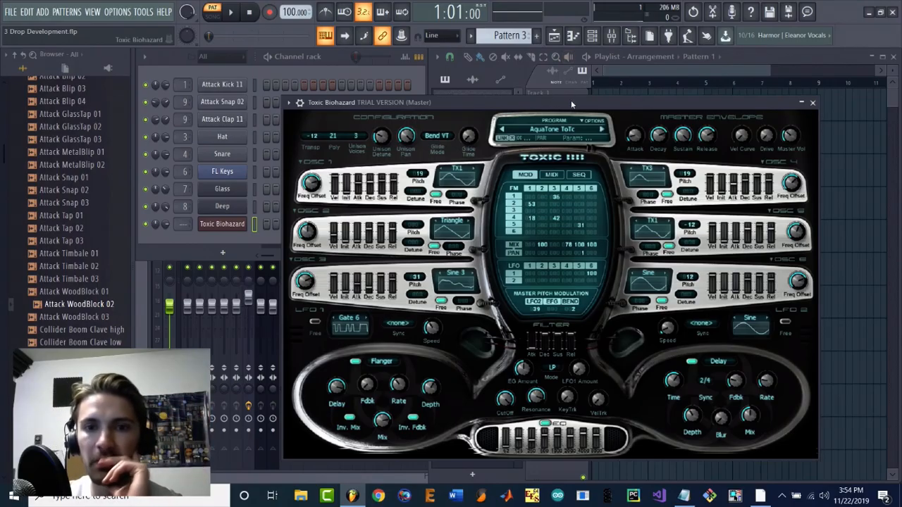
{"action": "left_click_drag", "start_coordinate": [571, 100], "coordinate": [569, 83]}
{"action": "left_click", "coordinate": [554, 112]}
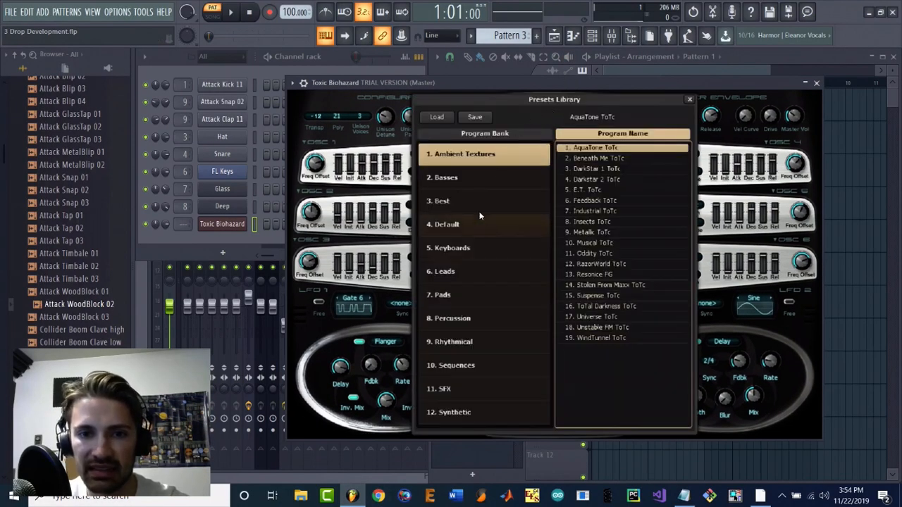
{"action": "left_click", "coordinate": [471, 278]}
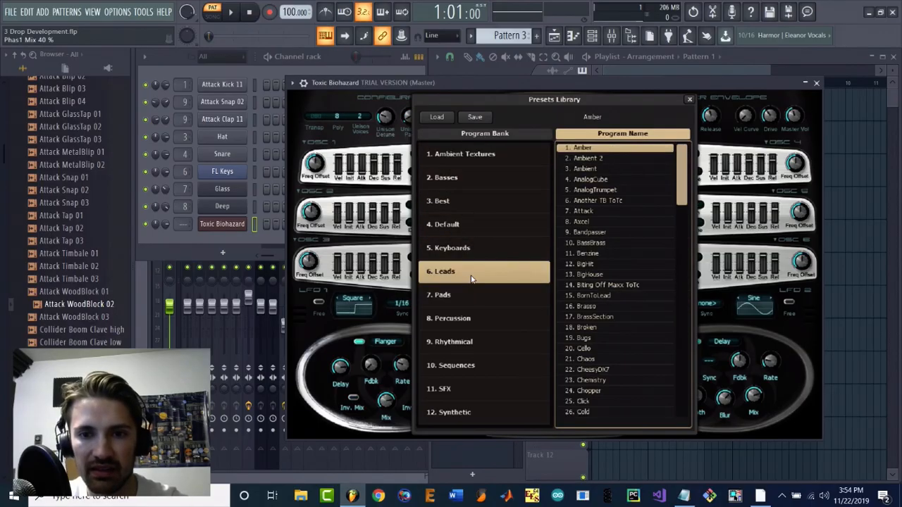
{"action": "left_click", "coordinate": [599, 275]}
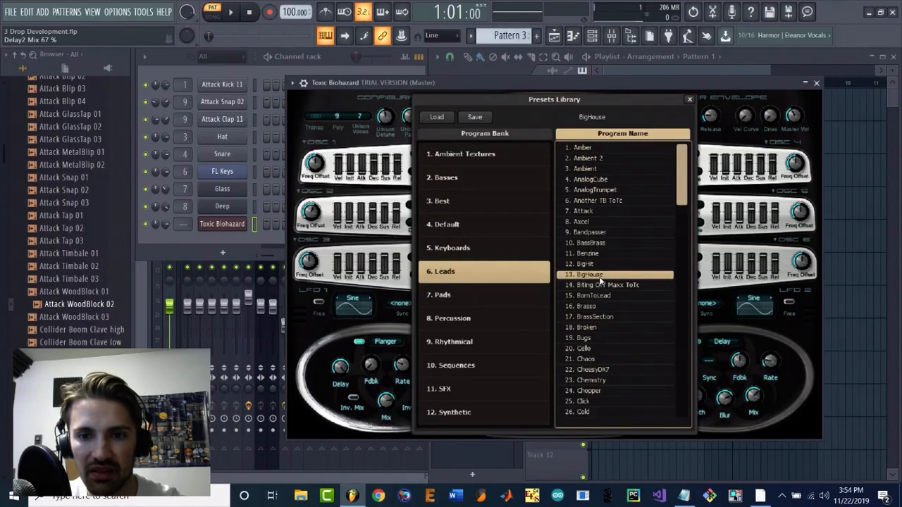
{"action": "left_click", "coordinate": [690, 99]}
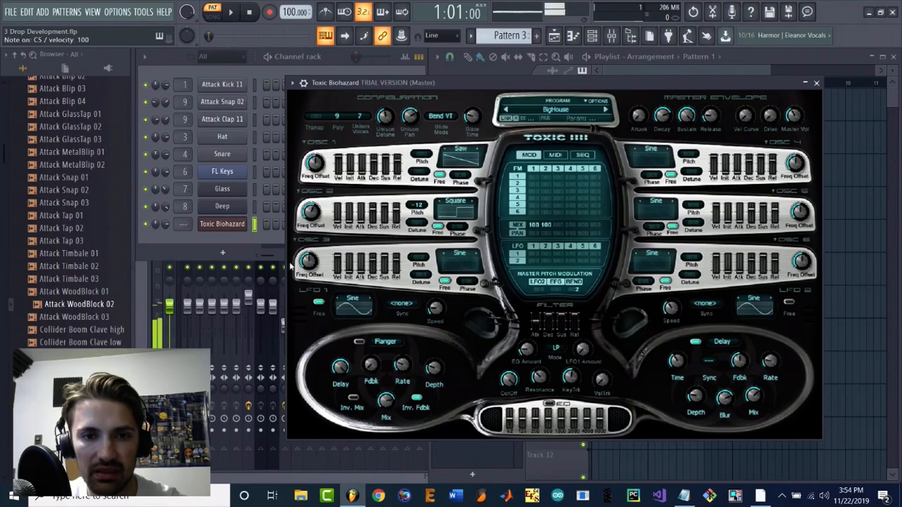
- Turn off Toxic Biohazard's Delay effect and set the master release to 0.168 s, playing test notes to check the sound
{"action": "left_click", "coordinate": [695, 342]}
{"action": "left_click_drag", "start_coordinate": [711, 116], "coordinate": [711, 115]}
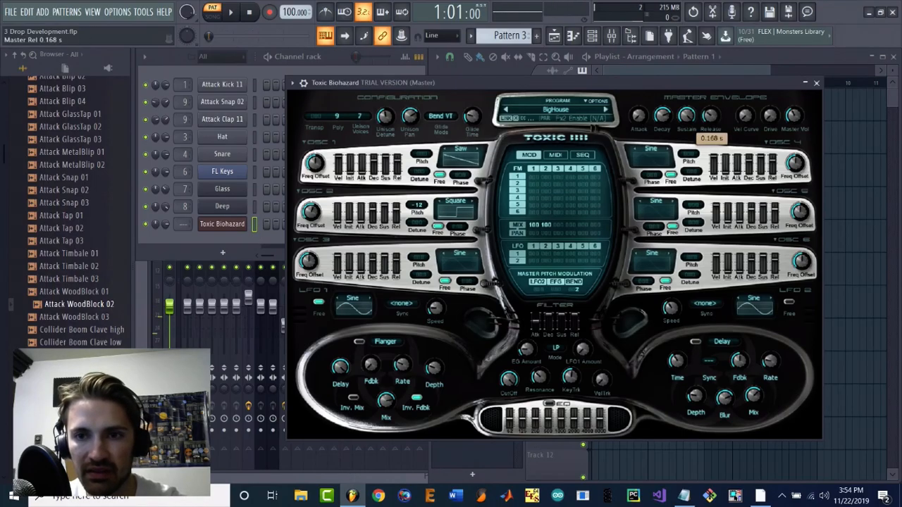
{"action": "key", "text": "z"}
{"action": "key", "text": "z"}
{"action": "key", "text": "z"}
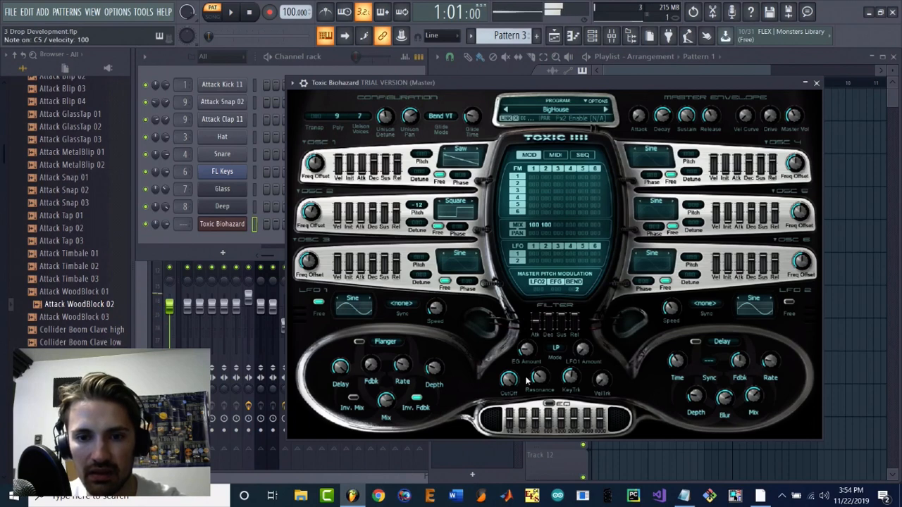
- Fine-tune Toxic Biohazard's filter cutoff while playing test notes, and close the synth window
{"action": "mouse_move", "coordinate": [510, 380]}
{"action": "left_mouse_down"}
{"action": "mouse_move", "coordinate": [510, 393]}
{"action": "mouse_move", "coordinate": [510, 380]}
{"action": "left_mouse_up"}
{"action": "key", "text": "z"}
{"action": "key", "text": "z"}
{"action": "key", "text": "z"}
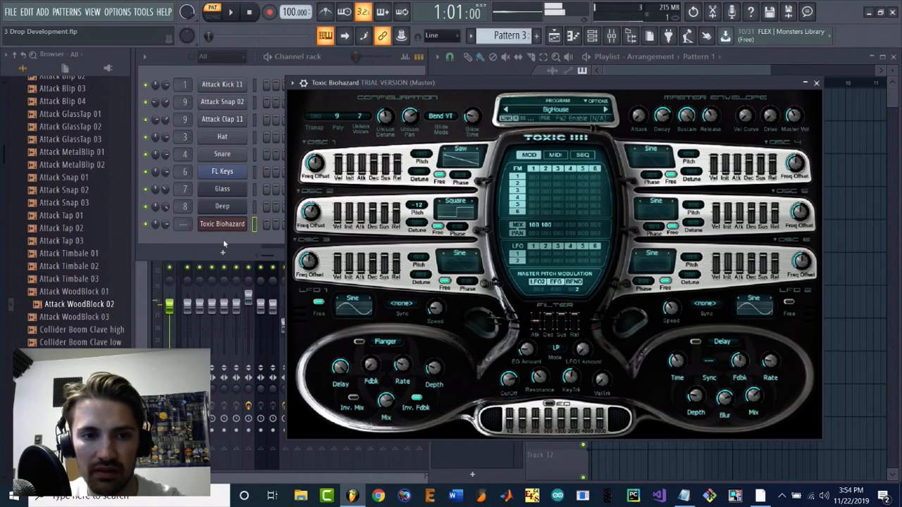
{"action": "left_click", "coordinate": [816, 83]}
{"action": "key", "text": "v"}
{"action": "key", "text": "v"}
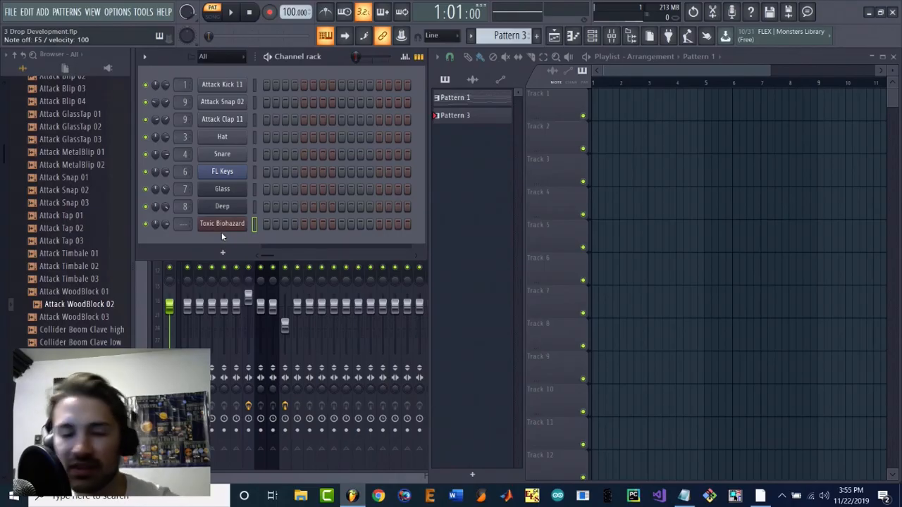
{"action": "right_click", "coordinate": [233, 224]}
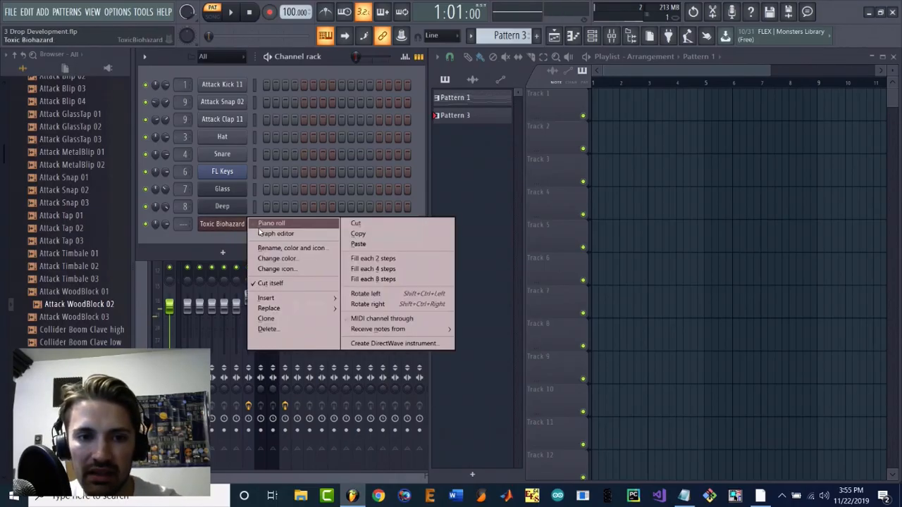
{"action": "left_click", "coordinate": [260, 224]}
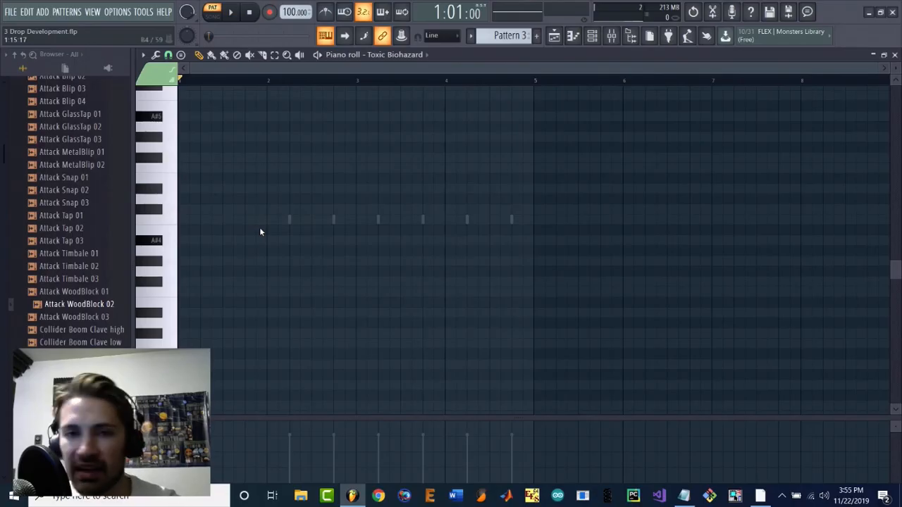
{"action": "left_click", "coordinate": [874, 54]}
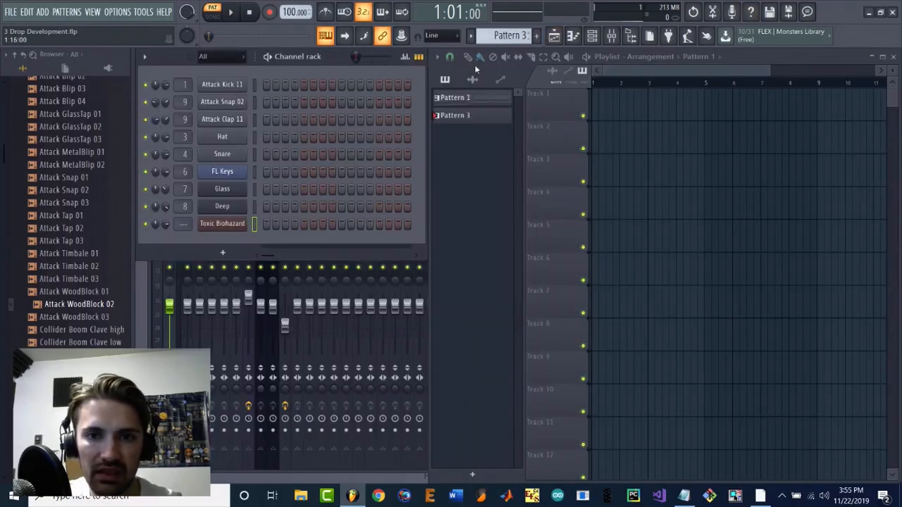
- Copy the FL Keys chord notes from Pattern 1 into the Toxic Biohazard piano roll in Pattern 3
{"action": "scroll", "coordinate": [523, 33], "scroll_direction": "up", "scroll_amount": 2}
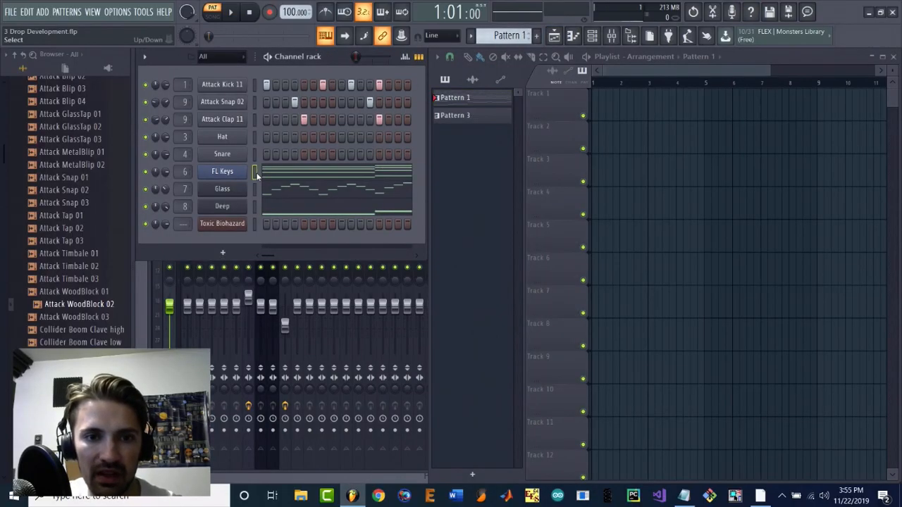
{"action": "scroll", "coordinate": [520, 46], "scroll_direction": "down", "scroll_amount": 1}
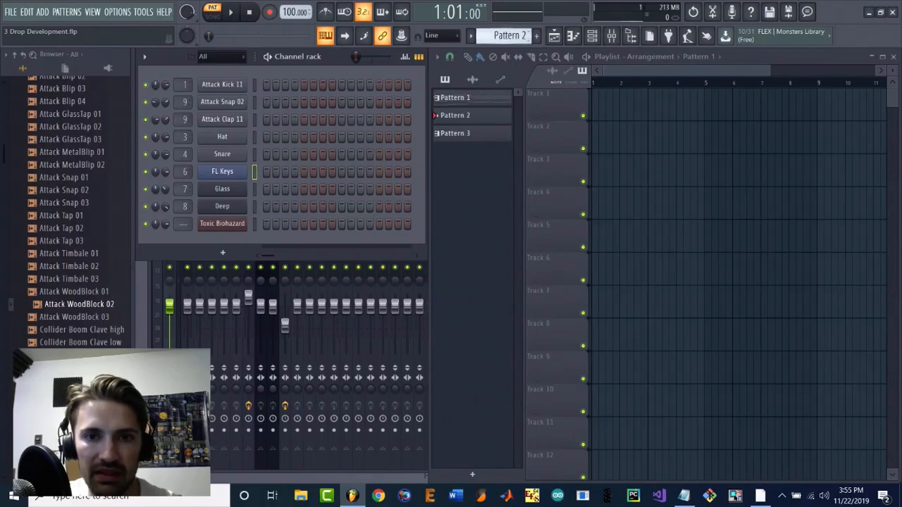
{"action": "scroll", "coordinate": [514, 35], "scroll_direction": "down", "scroll_amount": 1}
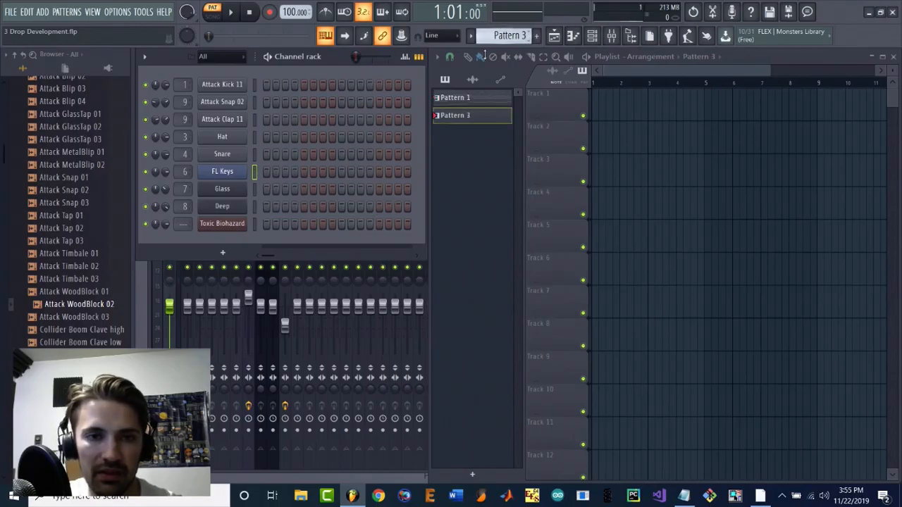
{"action": "right_click", "coordinate": [255, 224]}
{"action": "left_click", "coordinate": [264, 226]}
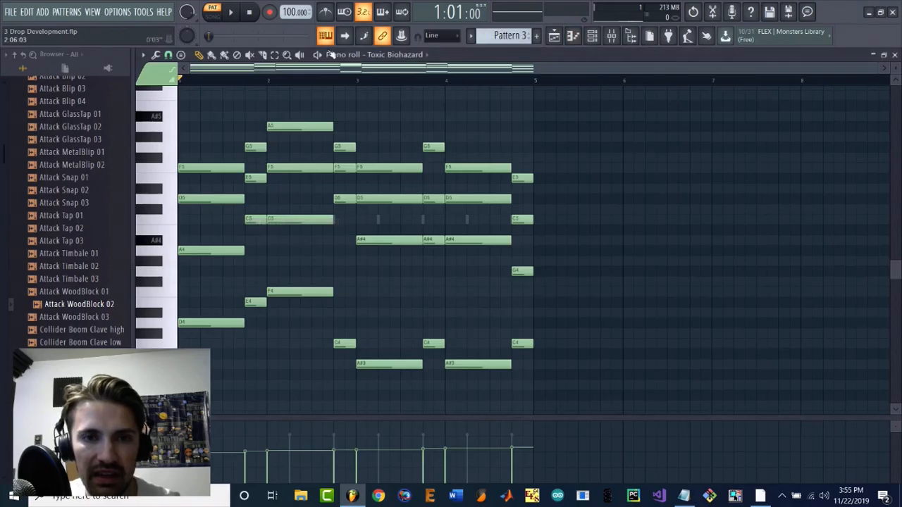
{"action": "scroll", "coordinate": [305, 296], "scroll_direction": "down", "scroll_amount": 1}
{"action": "scroll", "coordinate": [325, 307], "scroll_direction": "up", "scroll_amount": 2}
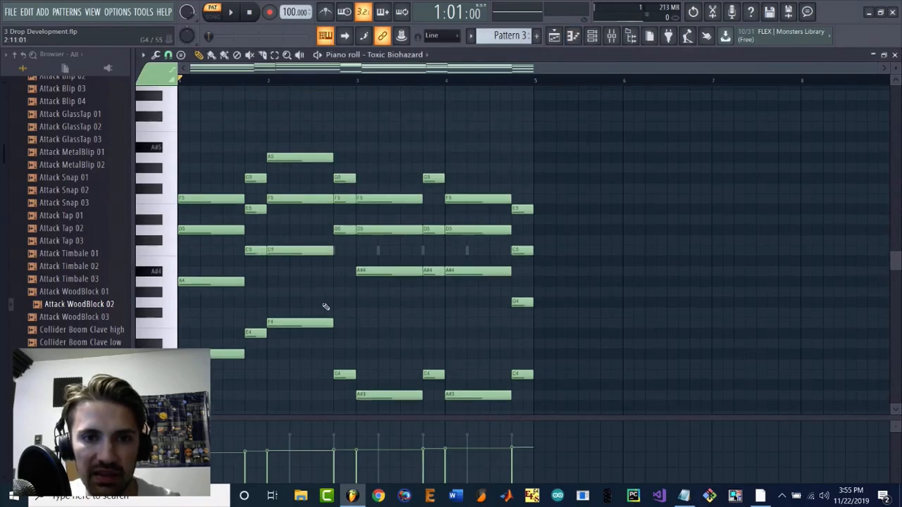
- Play Pattern 3 to hear the Toxic Biohazard chords while reviewing their notes, and close the piano roll
{"action": "key", "text": "F7"}
{"action": "key", "text": "space"}
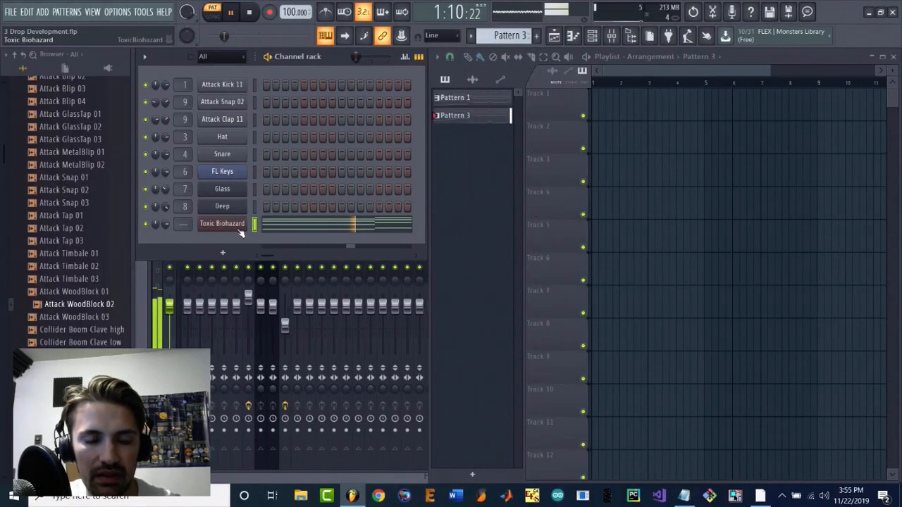
{"action": "right_click", "coordinate": [250, 221]}
{"action": "left_click", "coordinate": [282, 226]}
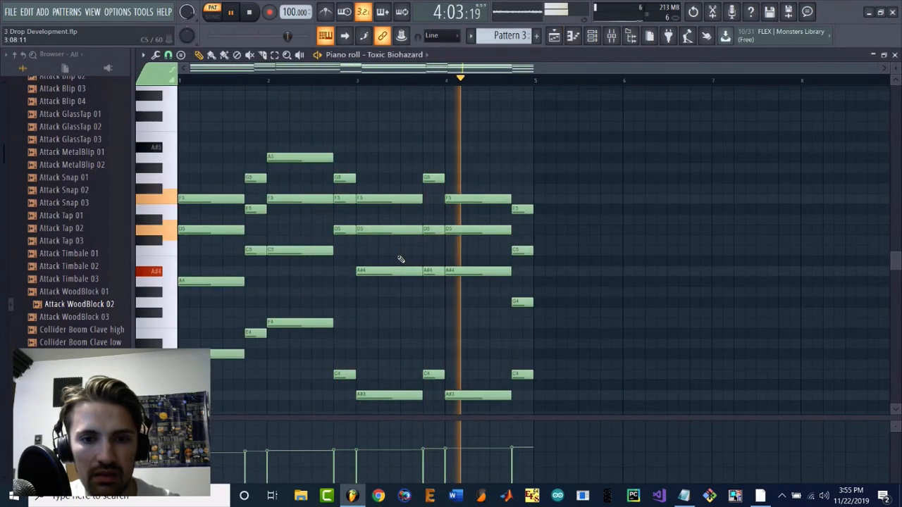
{"action": "key", "text": "space"}
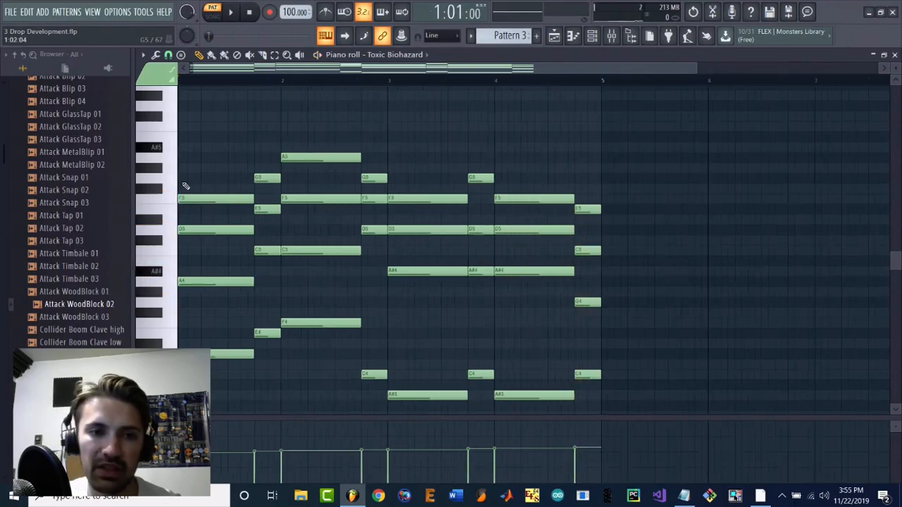
{"action": "left_click", "coordinate": [892, 56]}
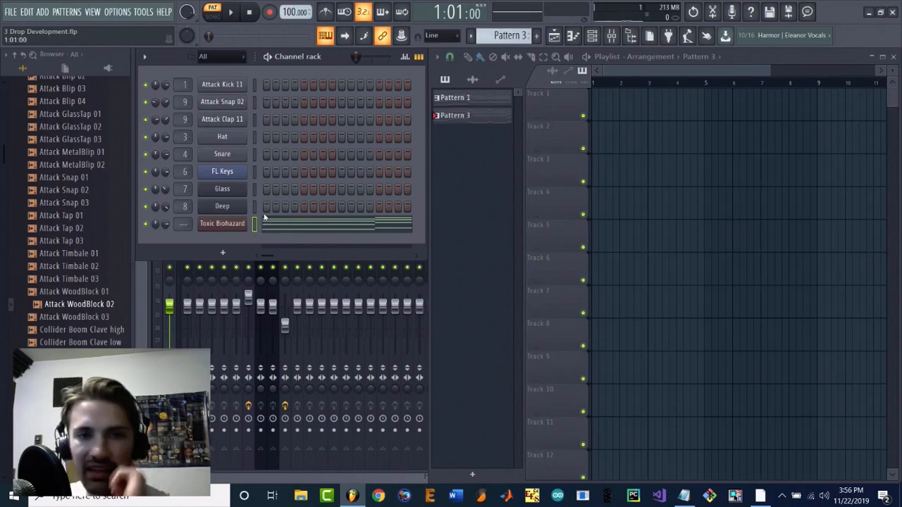
- Place an Attack Kick 11 hit on step 1 of Pattern 3 and play it against the chords
{"action": "left_click", "coordinate": [266, 86]}
{"action": "key", "text": "space"}
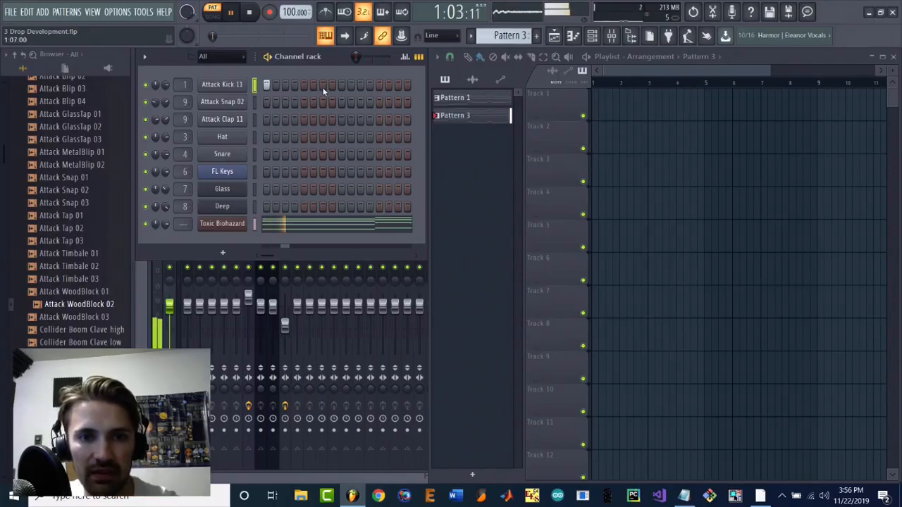
{"action": "key", "text": "space"}
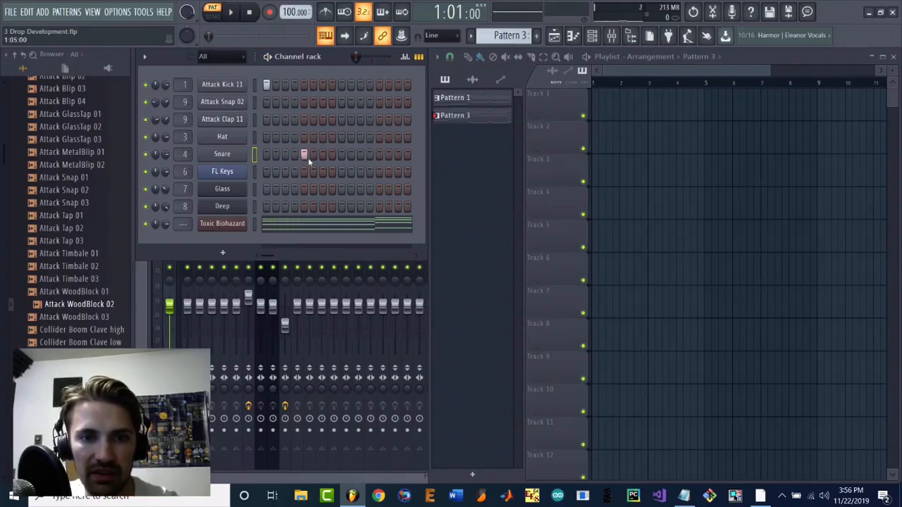
- Place Snare hits on steps 5 and 13 of Pattern 3 and duplicate them across all four bars in the piano roll
{"action": "right_click", "coordinate": [236, 159]}
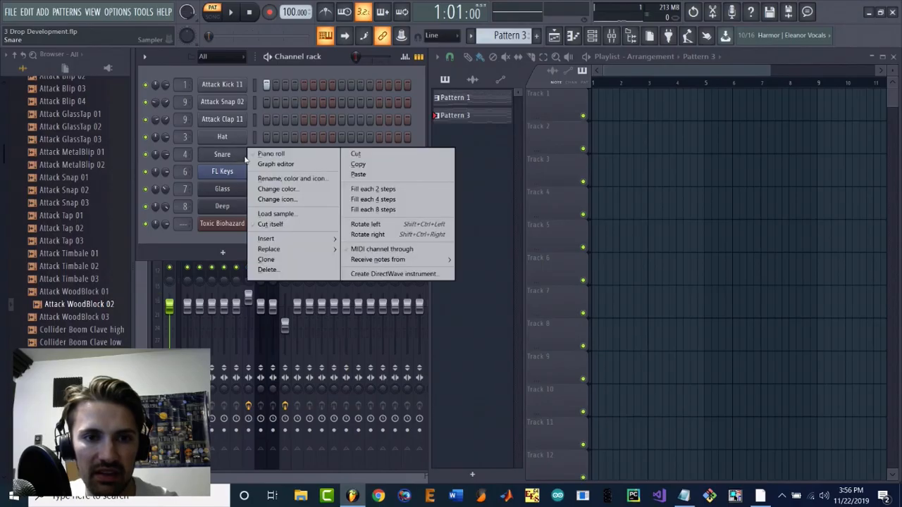
{"action": "left_click", "coordinate": [248, 160]}
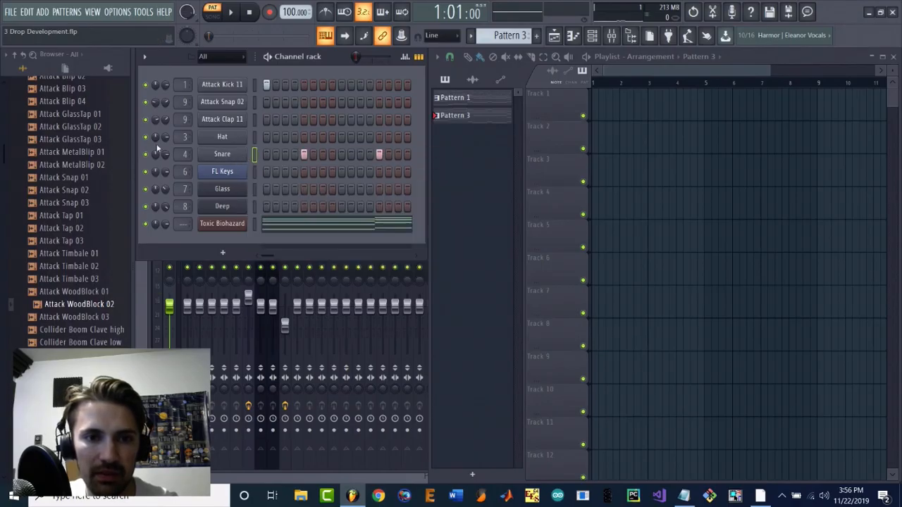
{"action": "right_click", "coordinate": [243, 151]}
{"action": "left_click", "coordinate": [254, 154]}
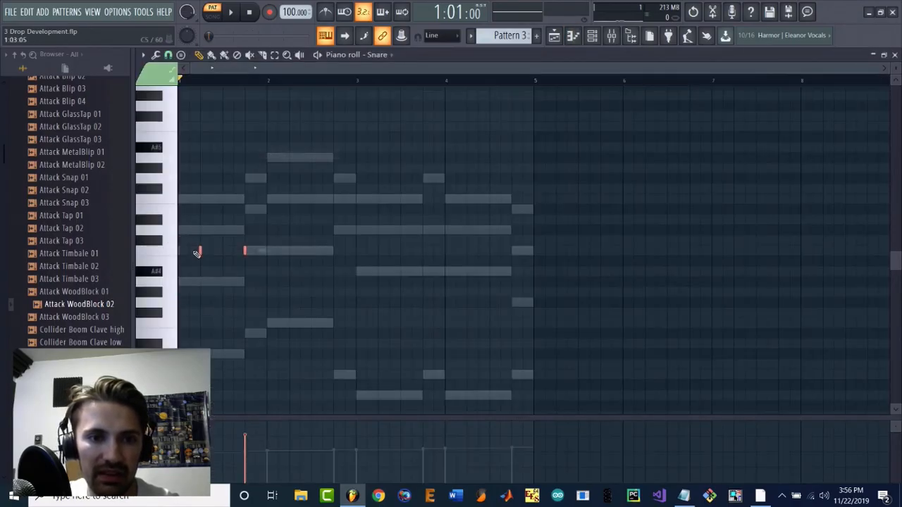
{"action": "left_click_drag", "start_coordinate": [200, 252], "coordinate": [289, 258]}
{"action": "left_click", "coordinate": [315, 281], "text": "ctrl"}
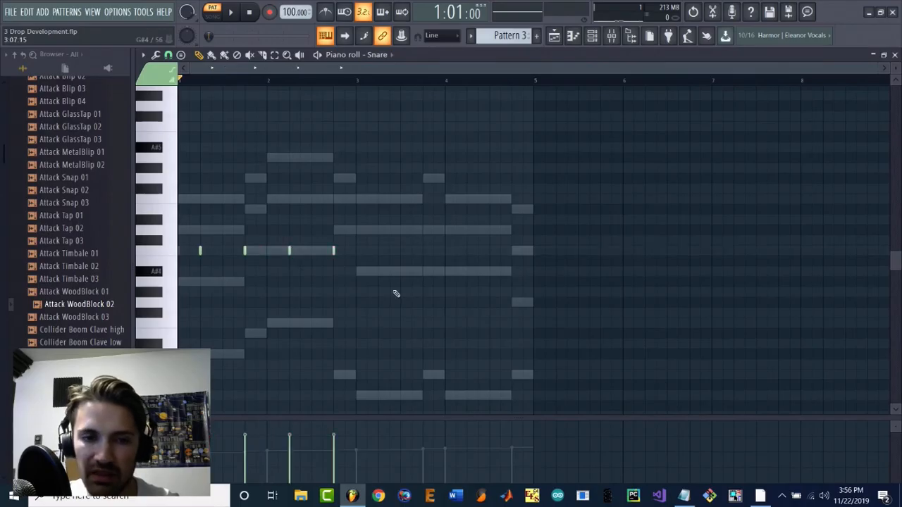
{"action": "left_click_drag", "start_coordinate": [396, 293], "coordinate": [187, 240]}
{"action": "key", "text": "ctrl+b"}
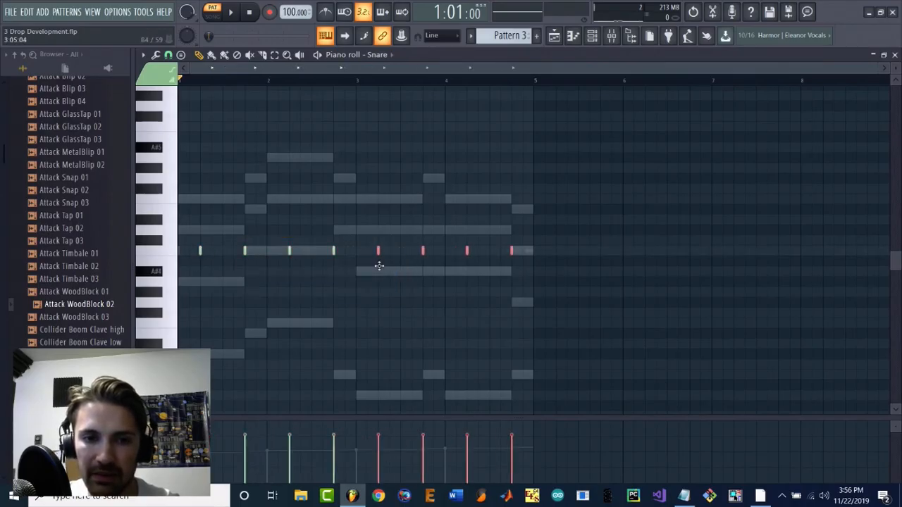
{"action": "left_click", "coordinate": [894, 54]}
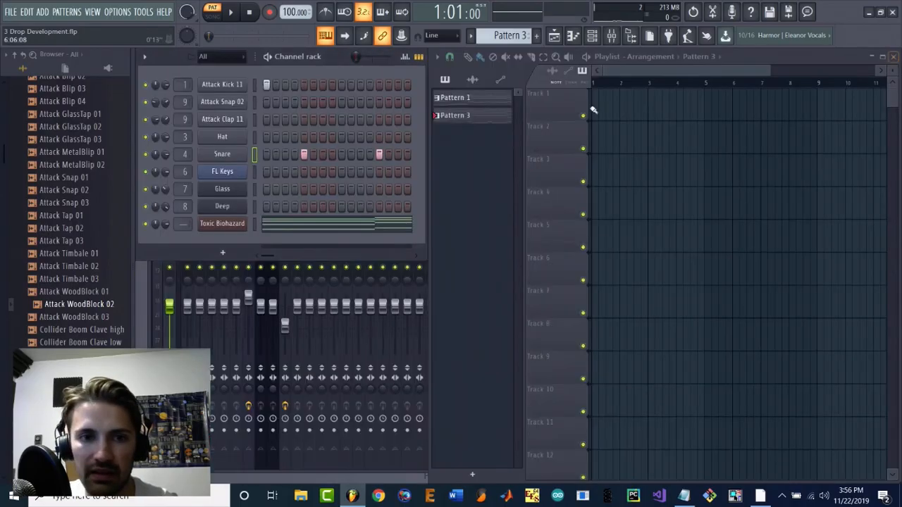
- Audition Pattern 3 and place an Attack Kick 11 hit on step 11, discarding a trial hit on step 7
{"action": "key", "text": "space"}
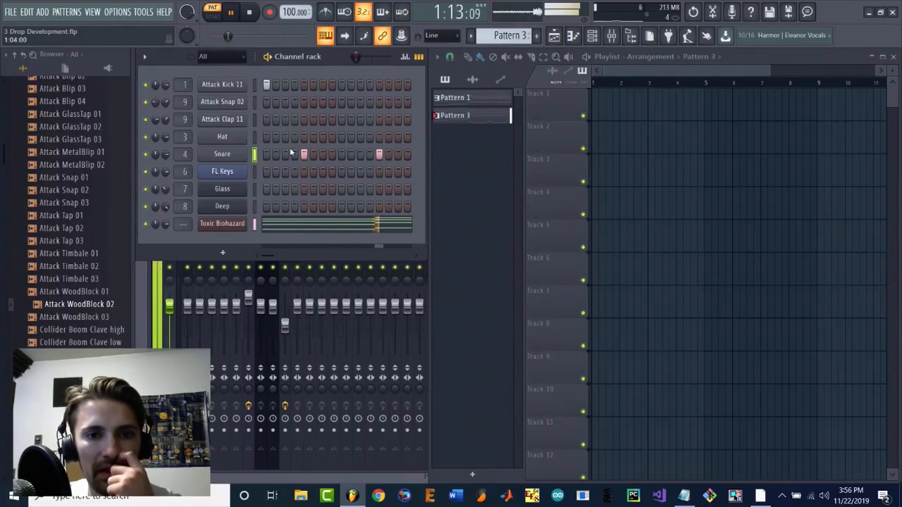
{"action": "key", "text": "space"}
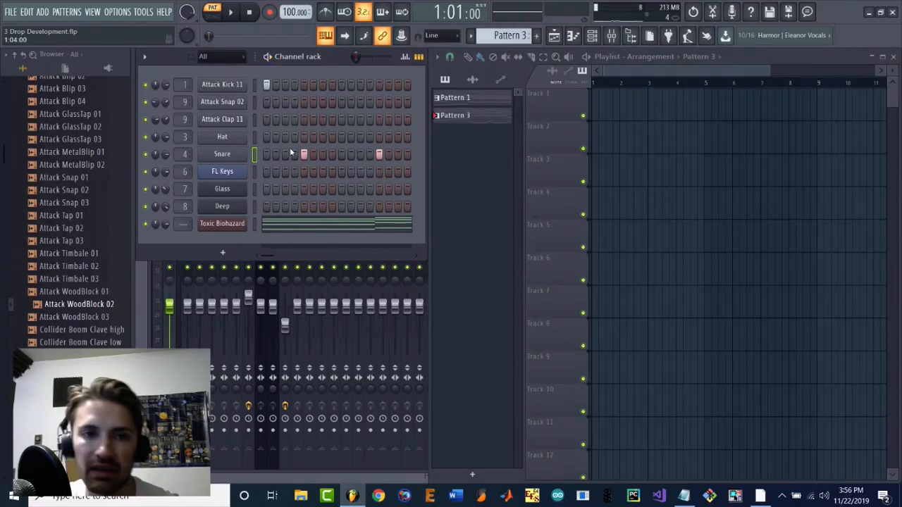
{"action": "left_click", "coordinate": [324, 85]}
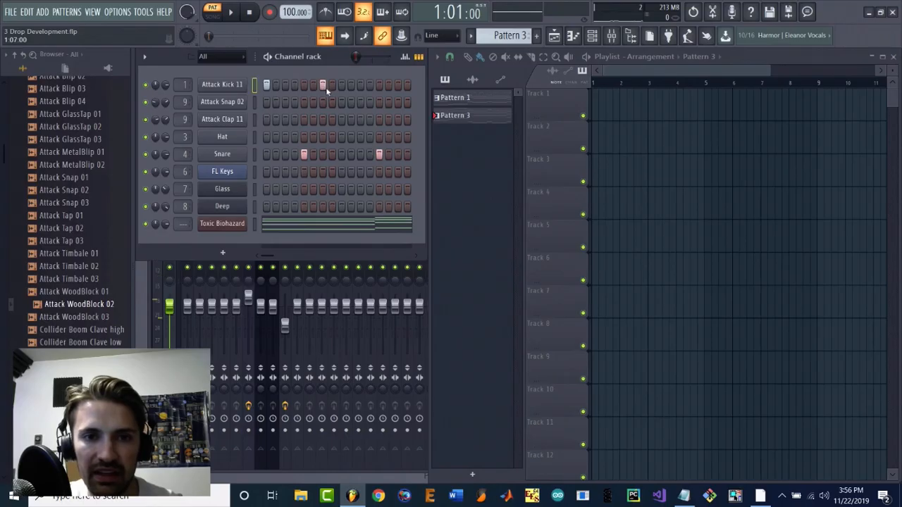
{"action": "key", "text": "space"}
{"action": "left_click", "coordinate": [324, 86]}
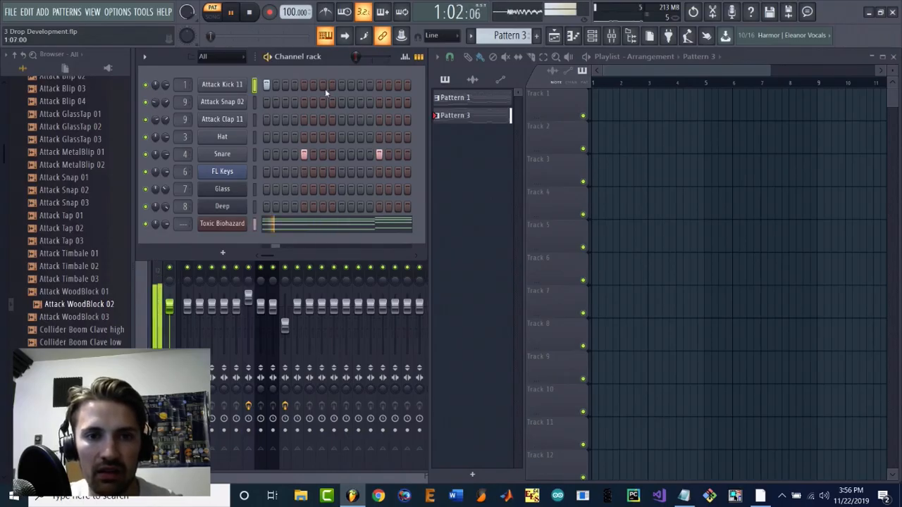
{"action": "left_click", "coordinate": [360, 85]}
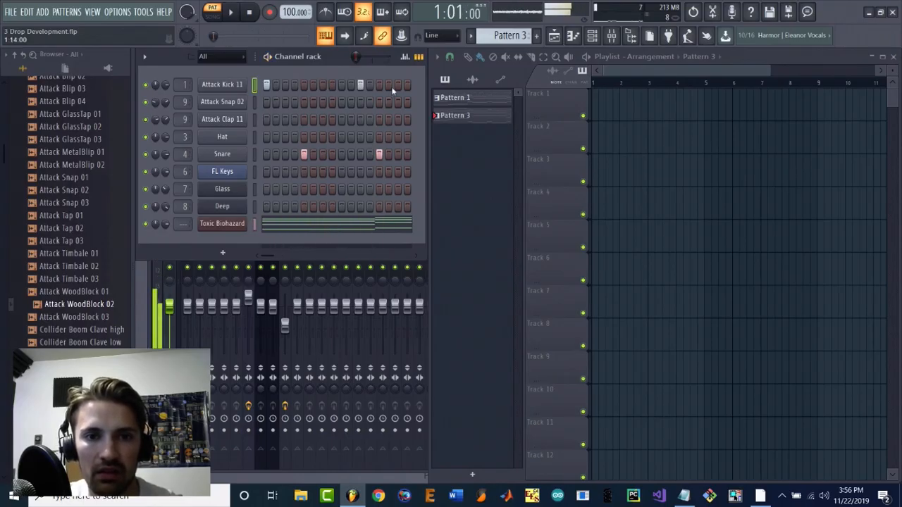
- Place an Attack Kick 11 hit on step 14 and duplicate the one-bar kick pattern across all four bars in the piano roll
{"action": "left_click", "coordinate": [388, 85]}
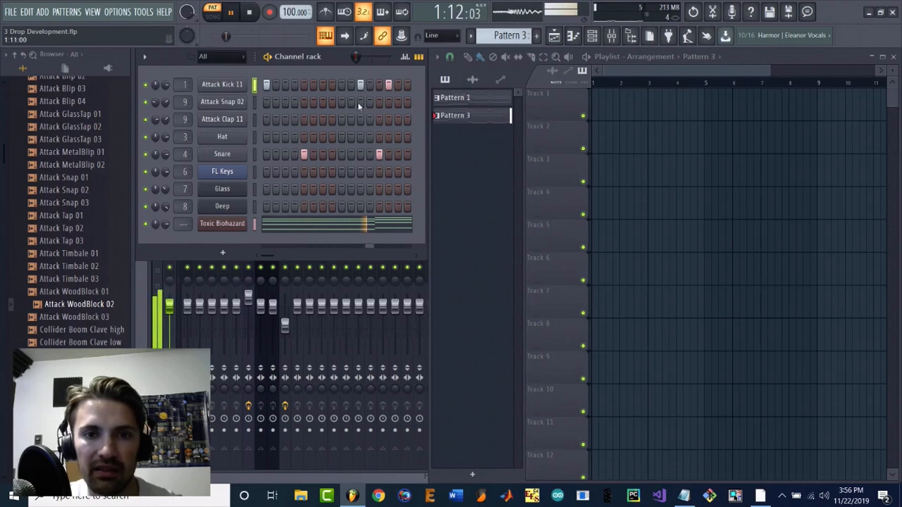
{"action": "key", "text": "space"}
{"action": "right_click", "coordinate": [229, 93]}
{"action": "left_click", "coordinate": [269, 88]}
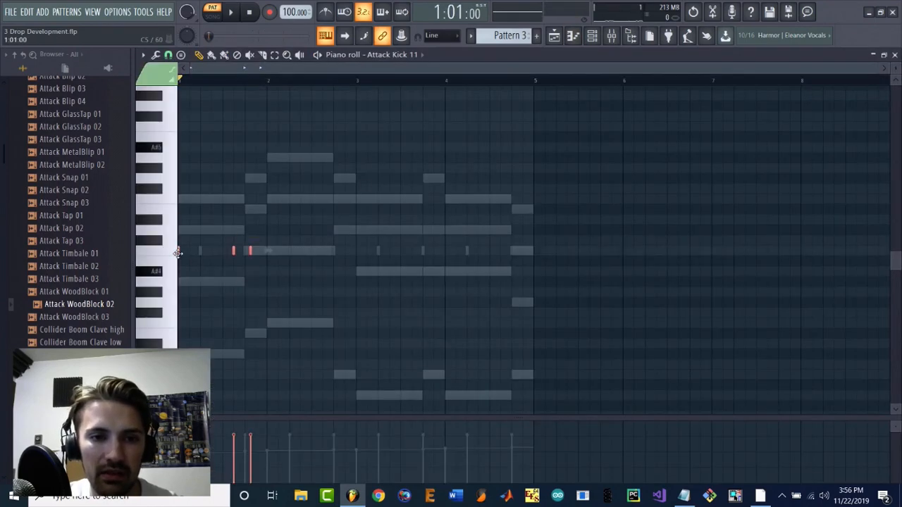
{"action": "mouse_move", "coordinate": [179, 252]}
{"action": "left_mouse_down"}
{"action": "mouse_move", "coordinate": [274, 256]}
{"action": "mouse_move", "coordinate": [267, 257]}
{"action": "left_mouse_up"}
{"action": "key", "text": "space"}
{"action": "mouse_move", "coordinate": [380, 291]}
{"action": "left_mouse_down"}
{"action": "mouse_move", "coordinate": [137, 243]}
{"action": "mouse_move", "coordinate": [188, 253]}
{"action": "mouse_move", "coordinate": [465, 241]}
{"action": "mouse_move", "coordinate": [358, 260]}
{"action": "left_mouse_up"}
{"action": "left_click", "coordinate": [389, 200], "text": "ctrl"}
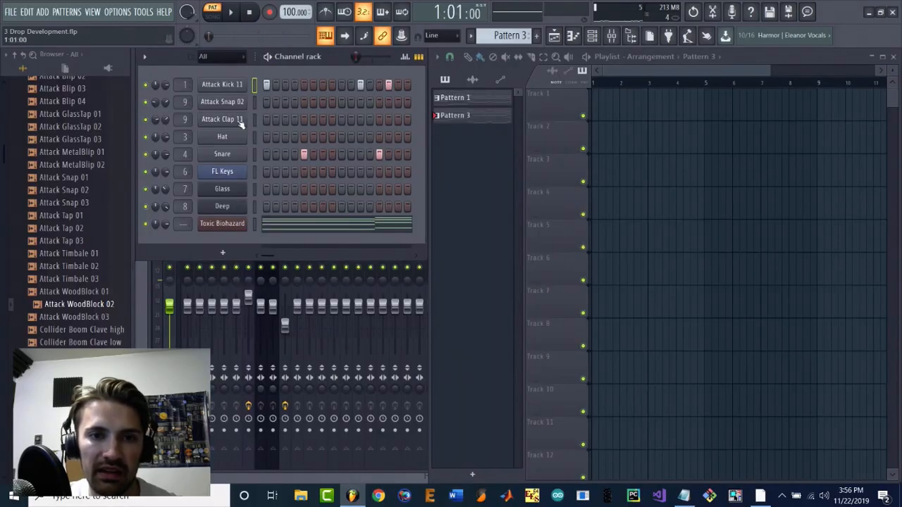
- Shorten the first Toxic Biohazard chord of bar 1 to one beat in the piano roll and play it with the drums
{"action": "right_click", "coordinate": [241, 221]}
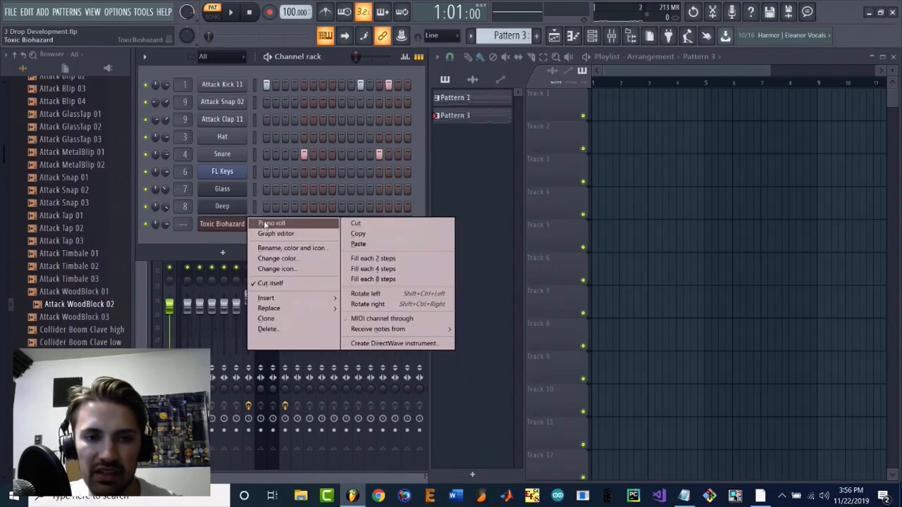
{"action": "left_click", "coordinate": [260, 223]}
{"action": "scroll", "coordinate": [193, 322], "scroll_direction": "down", "scroll_amount": 2}
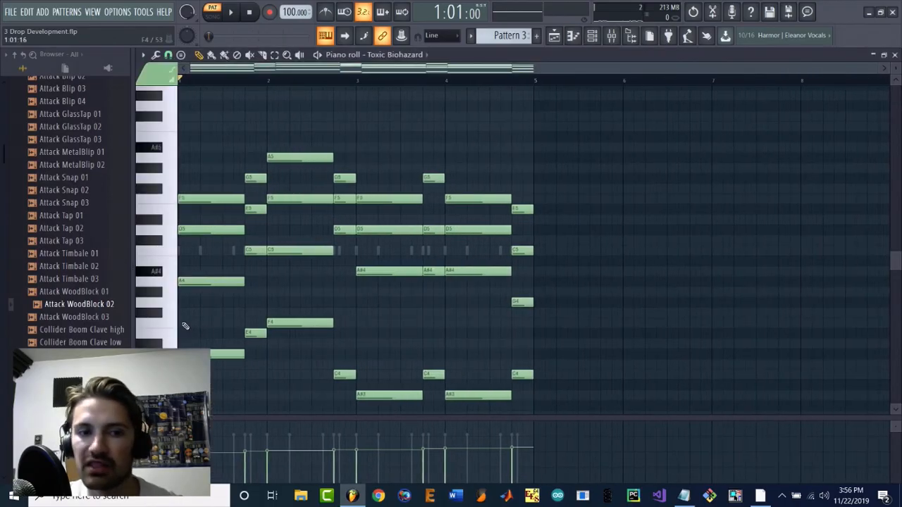
{"action": "left_click_drag", "start_coordinate": [223, 385], "coordinate": [180, 192]}
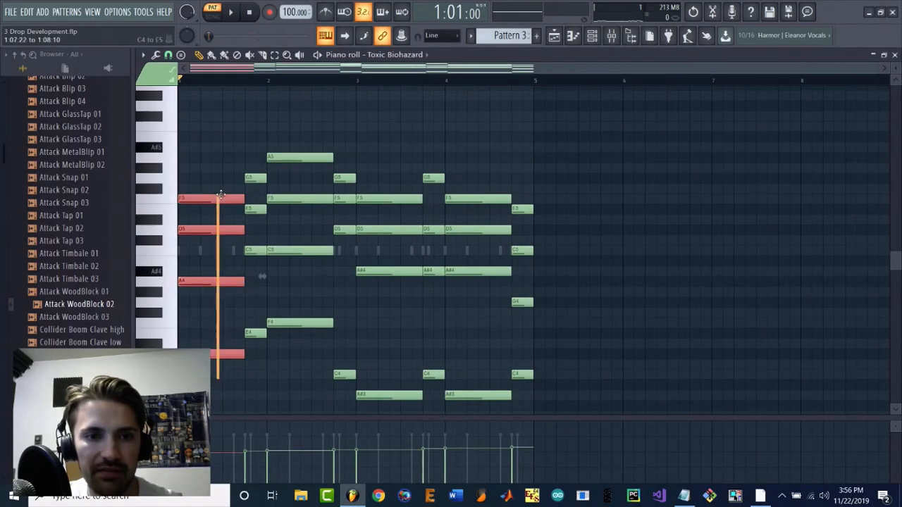
{"action": "left_click", "coordinate": [261, 278], "text": "ctrl"}
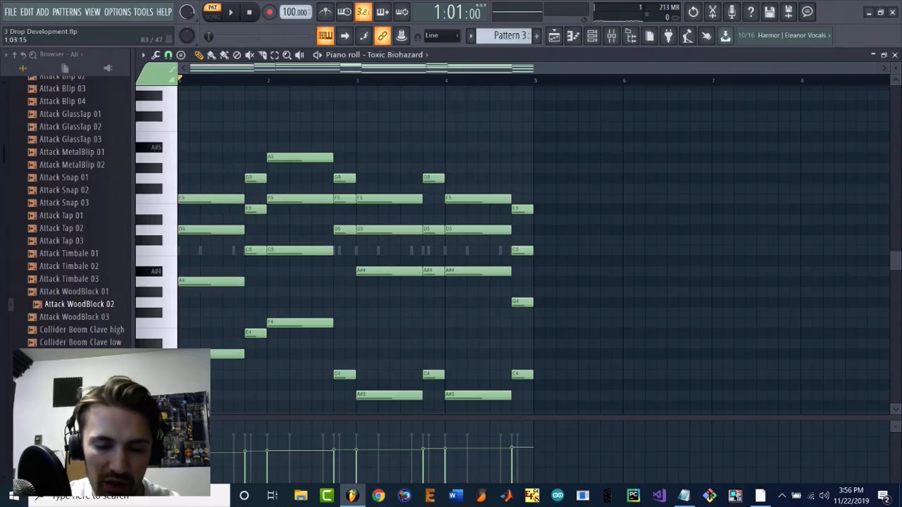
{"action": "left_click_drag", "start_coordinate": [215, 392], "coordinate": [194, 208]}
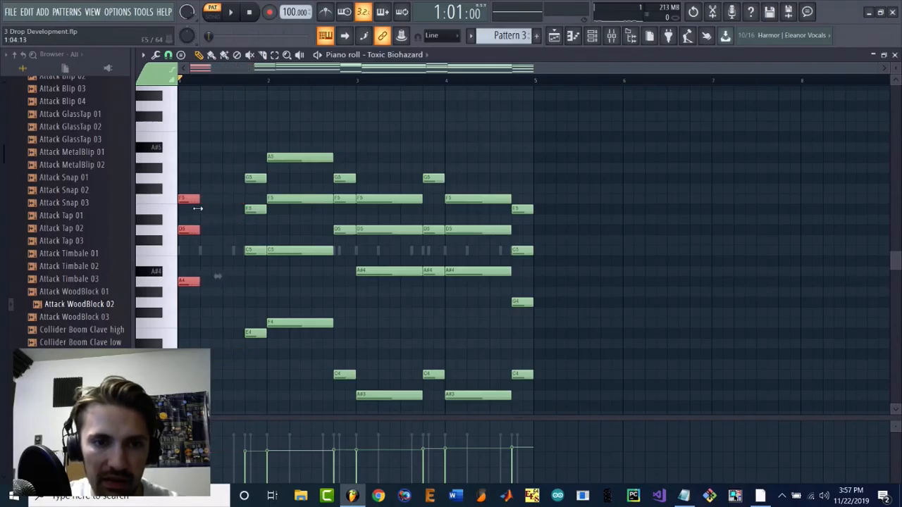
{"action": "key", "text": "space"}
{"action": "scroll", "coordinate": [181, 208], "scroll_direction": "up", "scroll_amount": 3}
{"action": "key", "text": "space"}
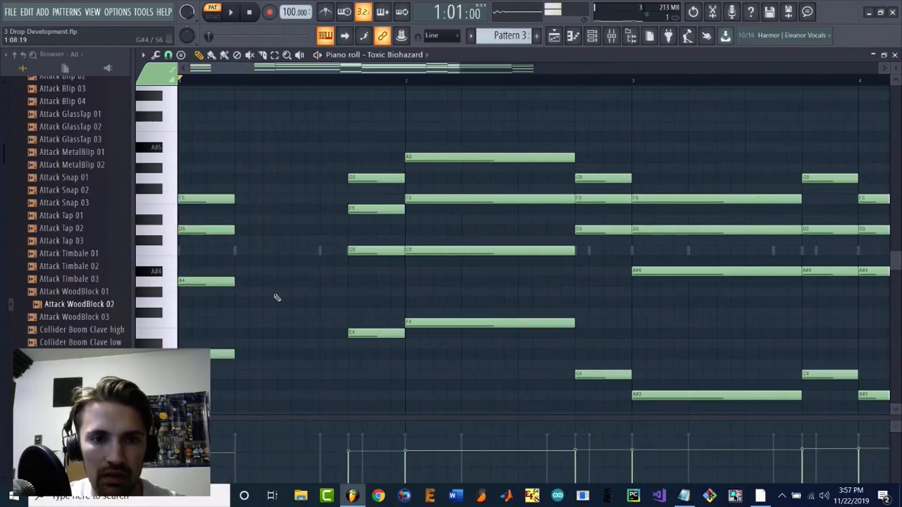
- Copy the first chord of bar 1 onto the step 11 kick with a length of three steps and play it
{"action": "left_click_drag", "start_coordinate": [251, 389], "coordinate": [360, 198]}
{"action": "key", "text": "space"}
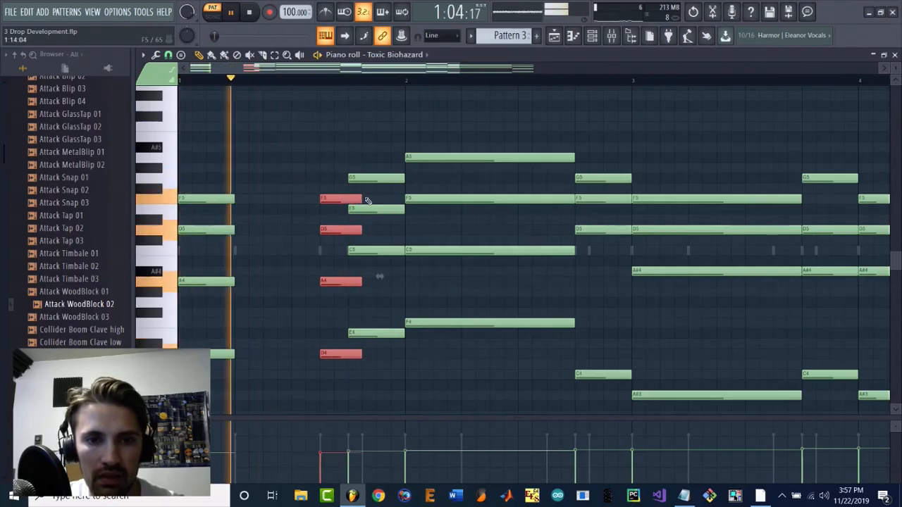
{"action": "key", "text": "space"}
{"action": "left_click", "coordinate": [386, 236]}
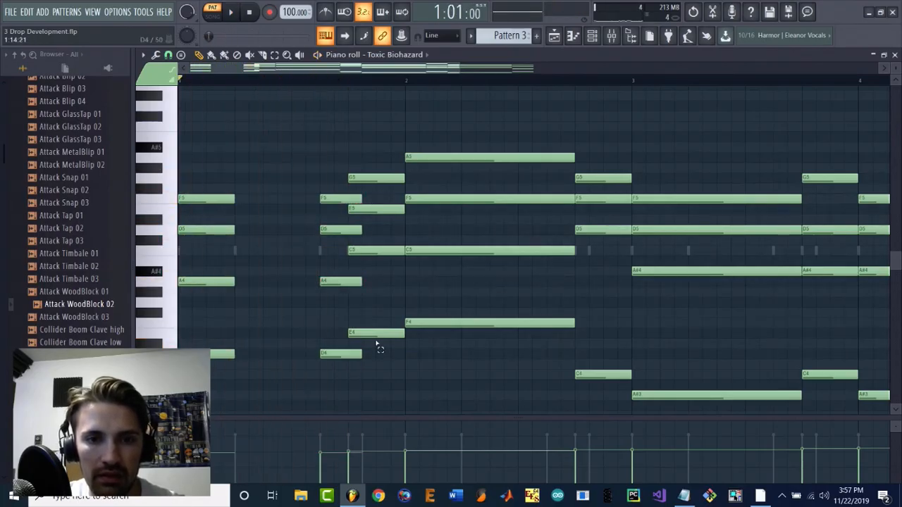
- Trim the closing chord of bar 1 so it starts on the step 14 kick, and play the pattern
{"action": "left_click_drag", "start_coordinate": [377, 346], "coordinate": [400, 178]}
{"action": "key", "text": "space"}
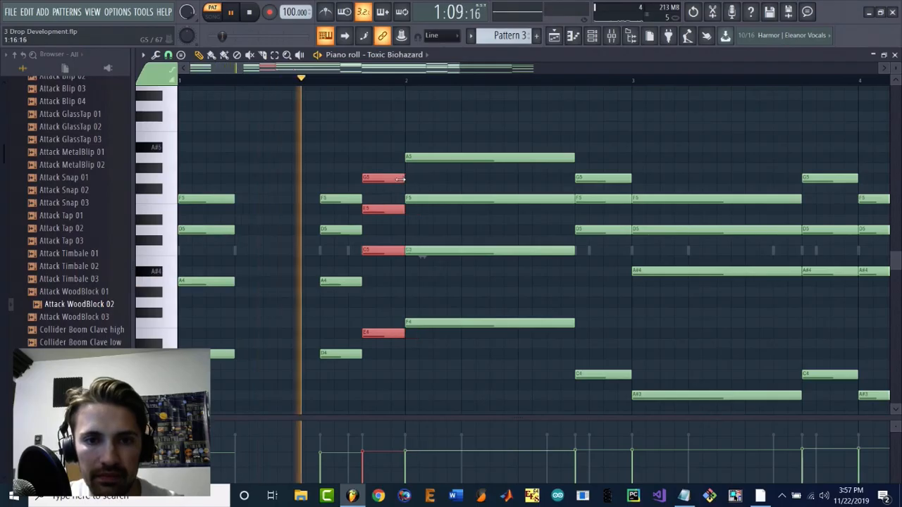
{"action": "left_click", "coordinate": [376, 145], "text": "ctrl"}
{"action": "key", "text": "space"}
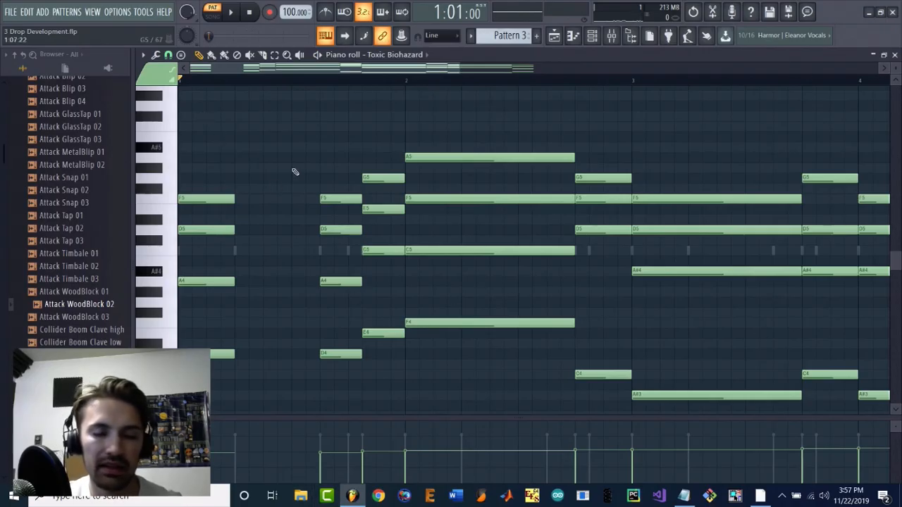
- Audition the edited rhythm and shorten the opening chord of bar 2 to one beat
{"action": "scroll", "coordinate": [308, 147], "scroll_direction": "down", "scroll_amount": 2, "text": "ctrl"}
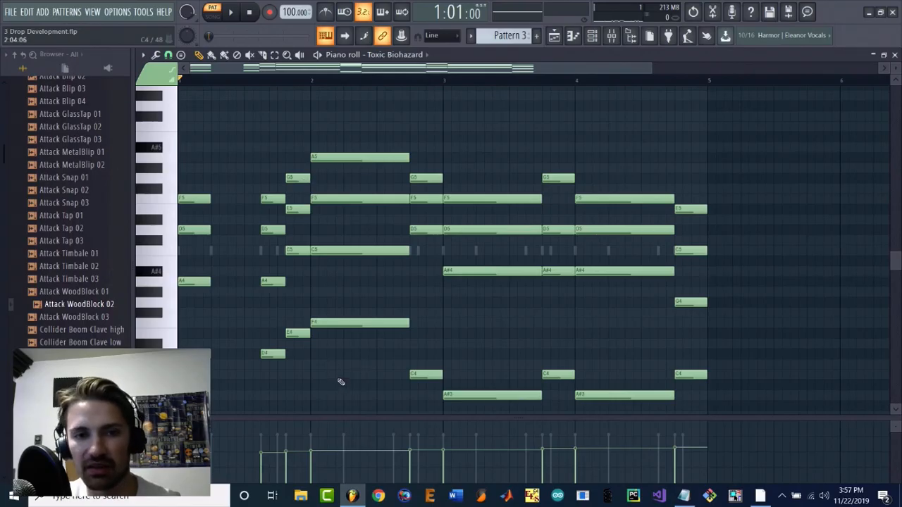
{"action": "key", "text": "space"}
{"action": "key", "text": "space"}
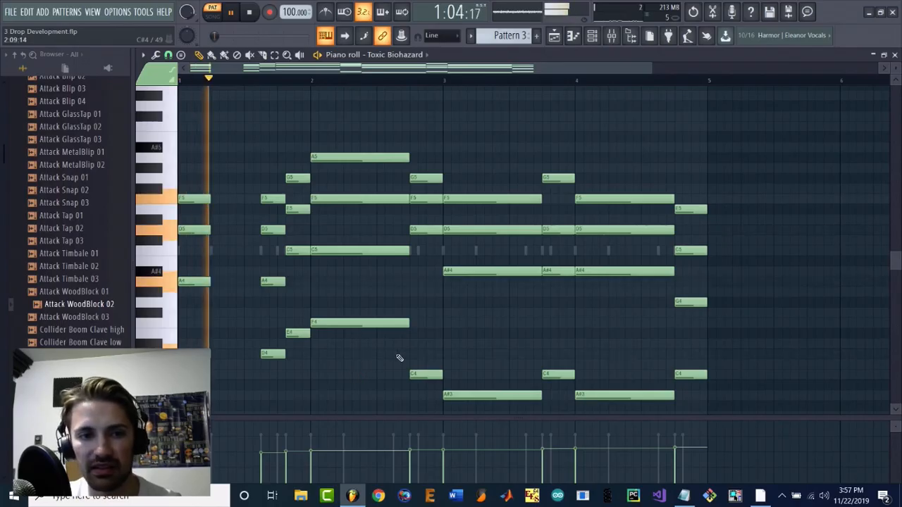
{"action": "left_click_drag", "start_coordinate": [397, 336], "coordinate": [342, 169], "text": "ctrl"}
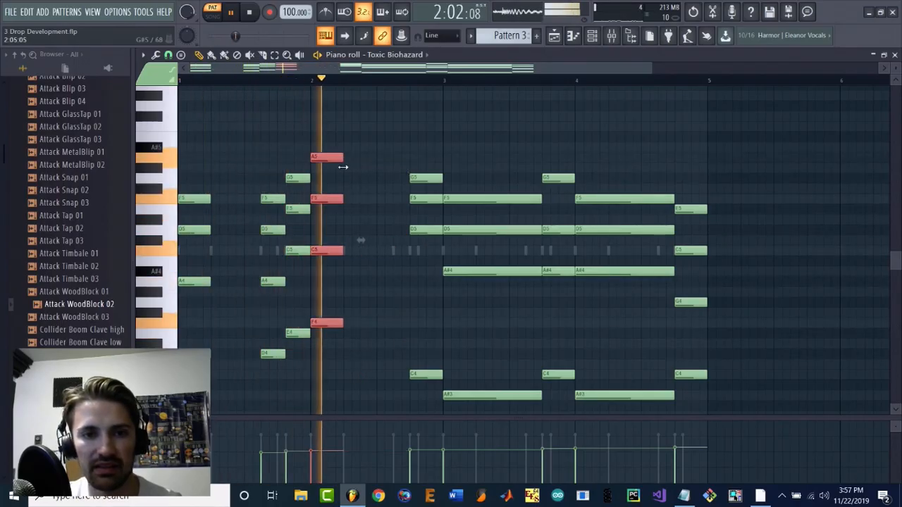
{"action": "left_click", "coordinate": [399, 197]}
{"action": "key", "text": "space"}
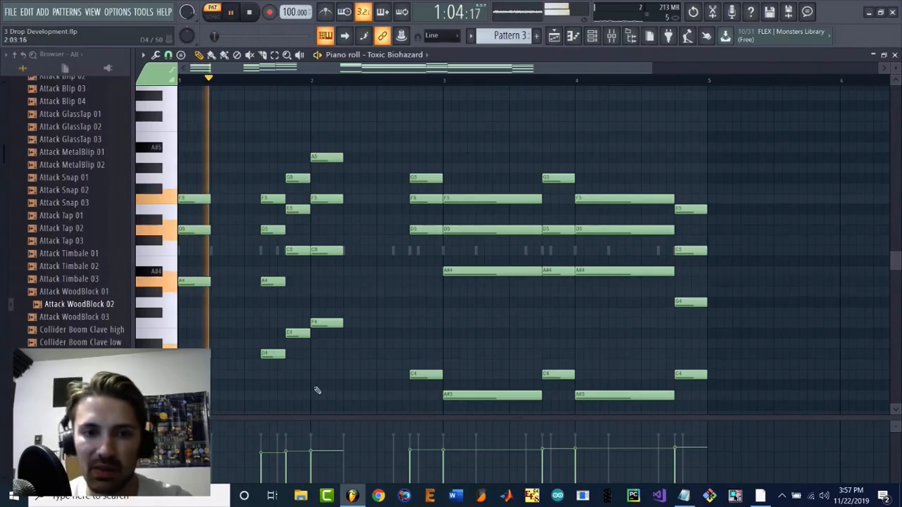
- Copy the opening chord of bar 2 onto step 11 as three steps and trim the following chord to start on step 14
{"action": "key", "text": "space"}
{"action": "left_click_drag", "start_coordinate": [329, 358], "coordinate": [417, 159]}
{"action": "left_click", "coordinate": [417, 314]}
{"action": "scroll", "coordinate": [417, 314], "scroll_direction": "up", "scroll_amount": 3}
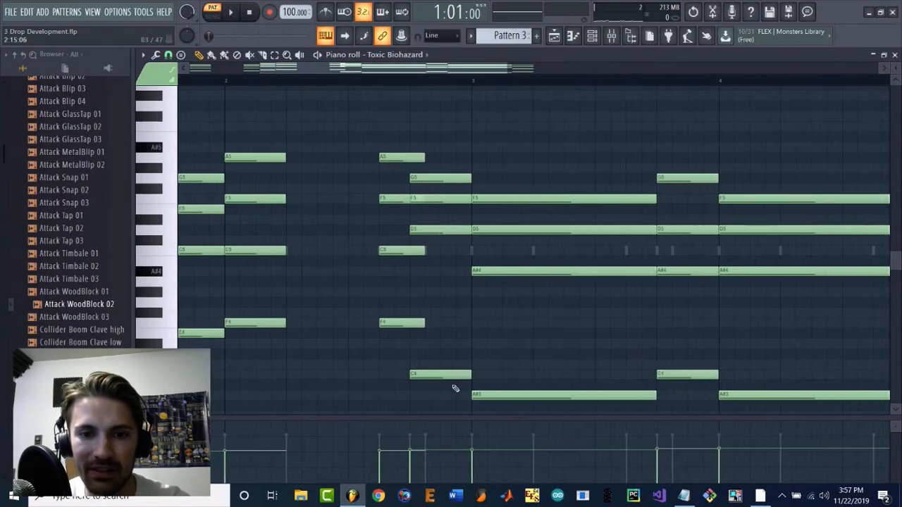
{"action": "left_click_drag", "start_coordinate": [454, 387], "coordinate": [473, 178]}
{"action": "left_click", "coordinate": [514, 114]}
{"action": "scroll", "coordinate": [515, 120], "scroll_direction": "down", "scroll_amount": 4}
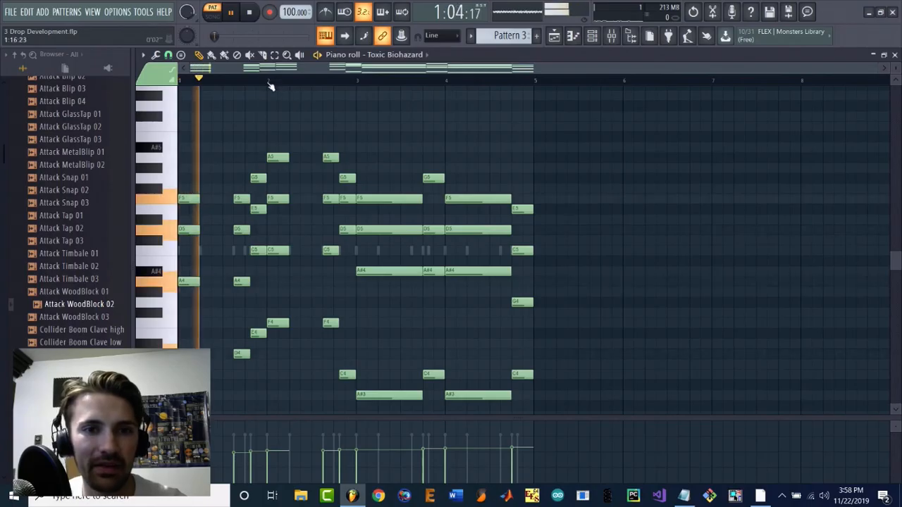
- Shorten the opening chord of bar 3 to one beat while the pattern plays
{"action": "scroll", "coordinate": [394, 431], "scroll_direction": "up", "scroll_amount": 2}
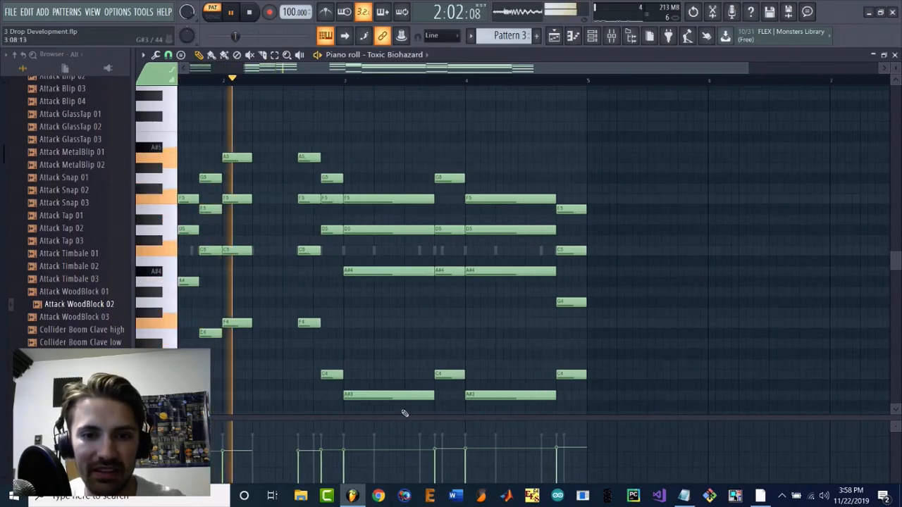
{"action": "left_click_drag", "start_coordinate": [403, 411], "coordinate": [375, 185]}
{"action": "left_click_drag", "start_coordinate": [428, 199], "coordinate": [375, 204]}
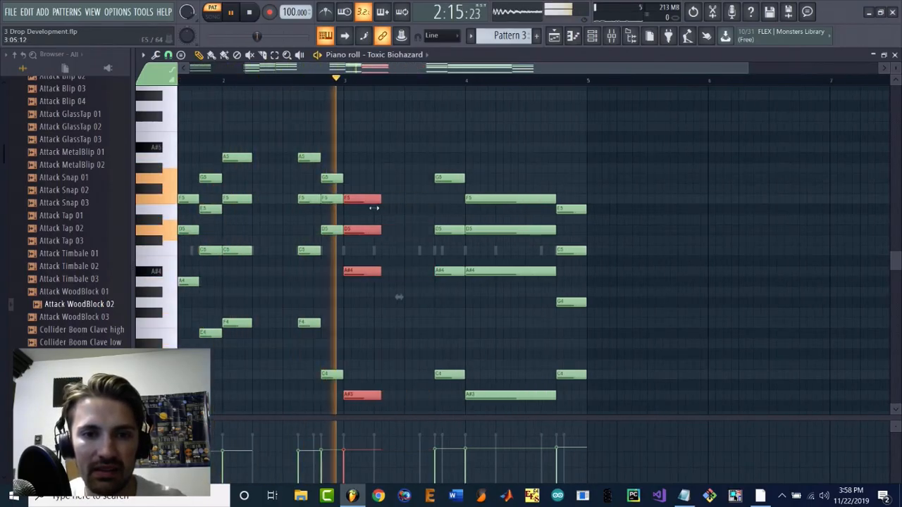
{"action": "left_click", "coordinate": [413, 312]}
{"action": "key", "text": "space"}
- Copy the opening chord of bar 3 onto step 11 as three steps and trim the following chord to start on step 14
{"action": "left_click_drag", "start_coordinate": [387, 399], "coordinate": [437, 204]}
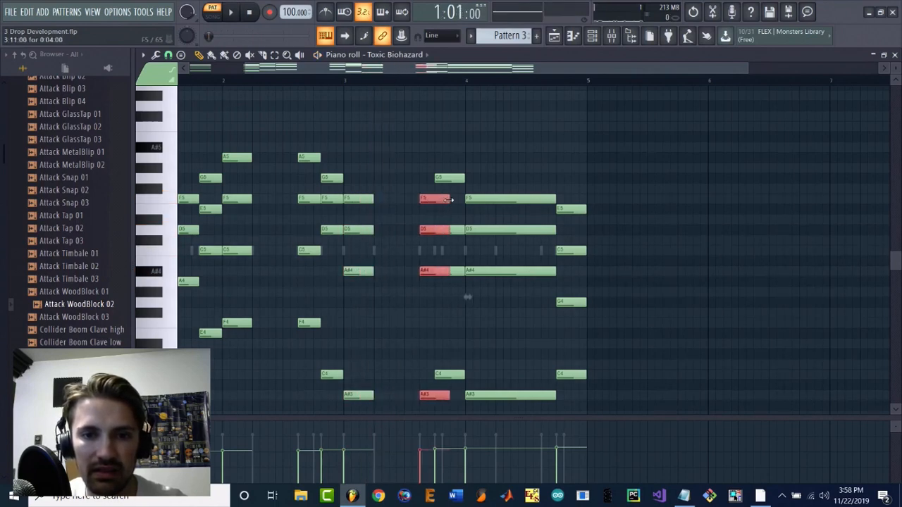
{"action": "left_click", "coordinate": [443, 348]}
{"action": "left_click_drag", "start_coordinate": [456, 386], "coordinate": [463, 178]}
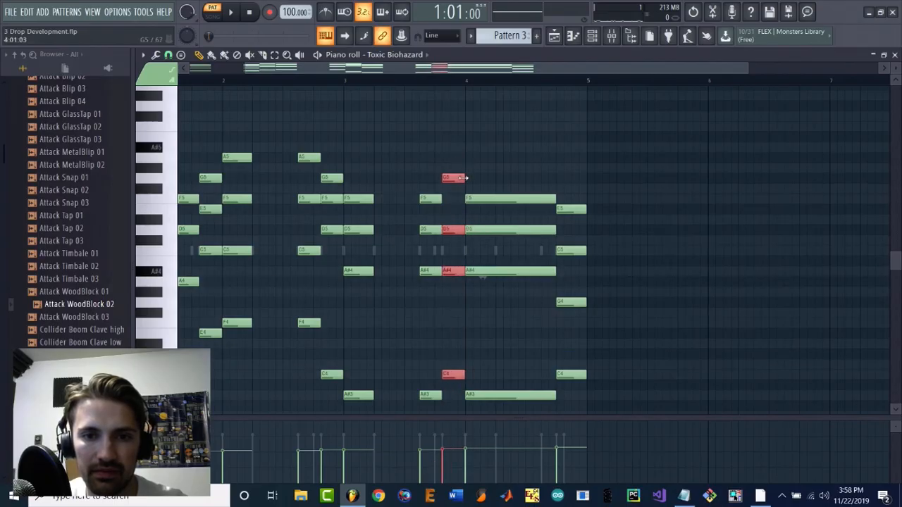
{"action": "left_click", "coordinate": [489, 167], "text": "ctrl"}
- Apply the same rhythm to bar 4: a one-beat opening chord, its three-step copy on step 11, and the closing chord on step 14
{"action": "left_click_drag", "start_coordinate": [541, 407], "coordinate": [561, 200]}
{"action": "left_click_drag", "start_coordinate": [587, 400], "coordinate": [585, 209]}
{"action": "left_click", "coordinate": [587, 192], "text": "ctrl"}
{"action": "scroll", "coordinate": [586, 190], "scroll_direction": "down", "scroll_amount": 2}
{"action": "scroll", "coordinate": [585, 243], "scroll_direction": "down", "scroll_amount": 1}
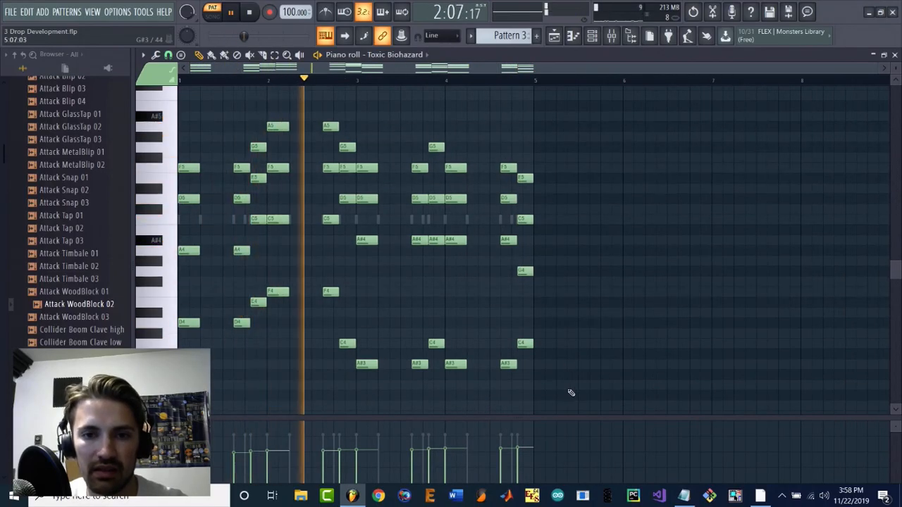
{"action": "key", "text": "space"}
- Duplicate the four bars of Toxic Biohazard chords into bars 5 to 8 and play from bar 7
{"action": "left_click_drag", "start_coordinate": [598, 400], "coordinate": [141, 108]}
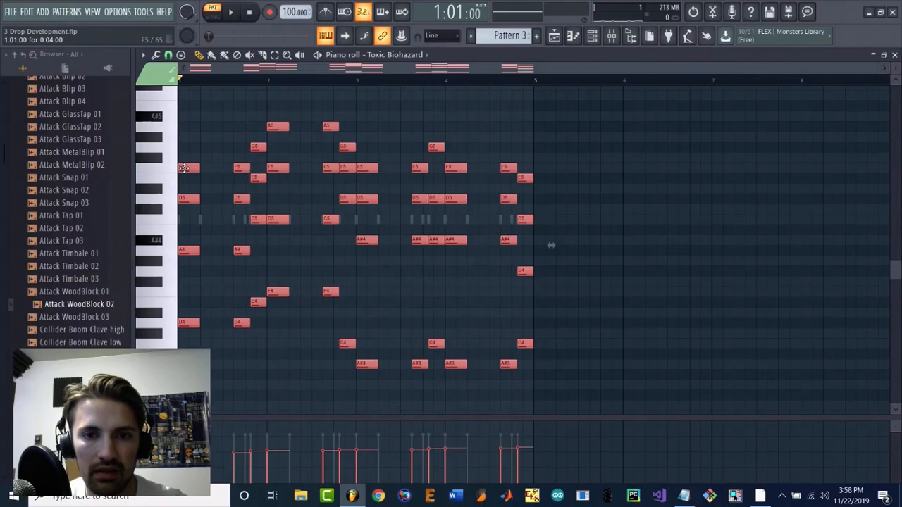
{"action": "key", "text": "ctrl+b"}
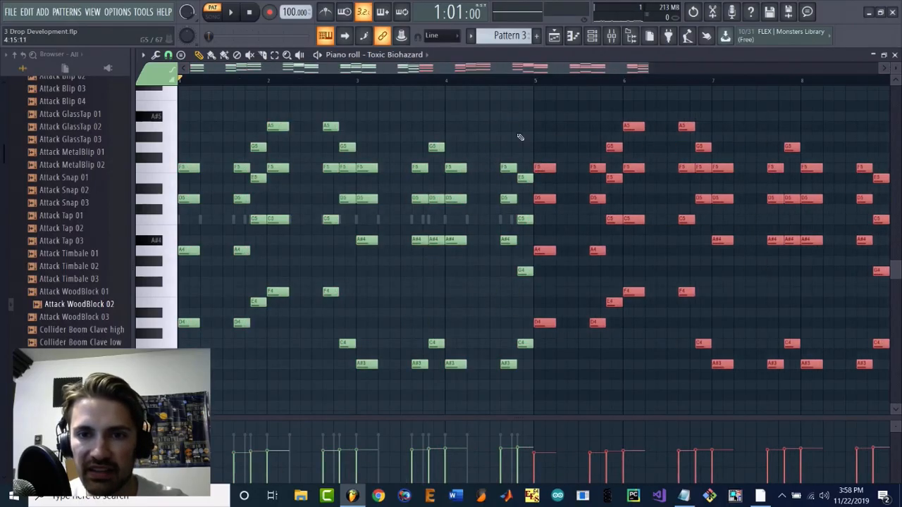
{"action": "scroll", "coordinate": [588, 86], "scroll_direction": "down", "scroll_amount": 2}
{"action": "key", "text": "ctrl+d"}
{"action": "left_click", "coordinate": [535, 82]}
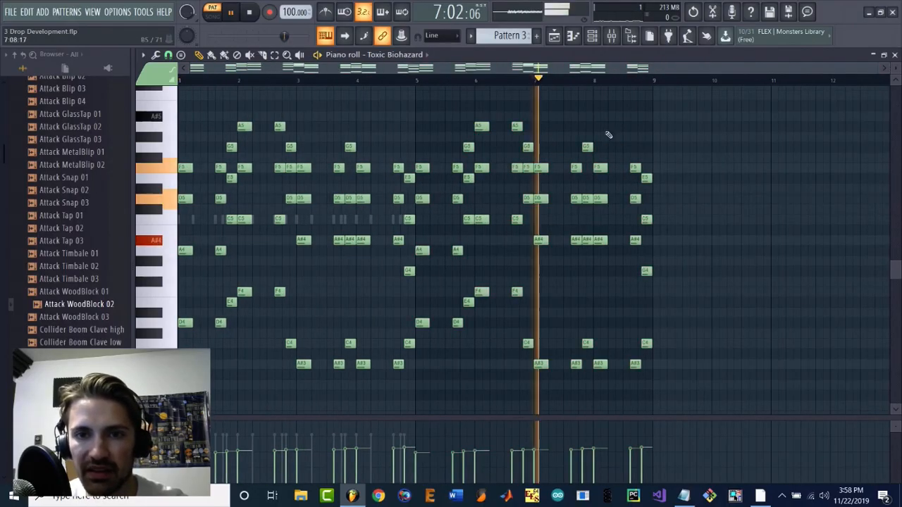
- Try moving the second-to-last chord of bar 8 to step 9 and play from that point
{"action": "scroll", "coordinate": [659, 191], "scroll_direction": "up", "scroll_amount": 3}
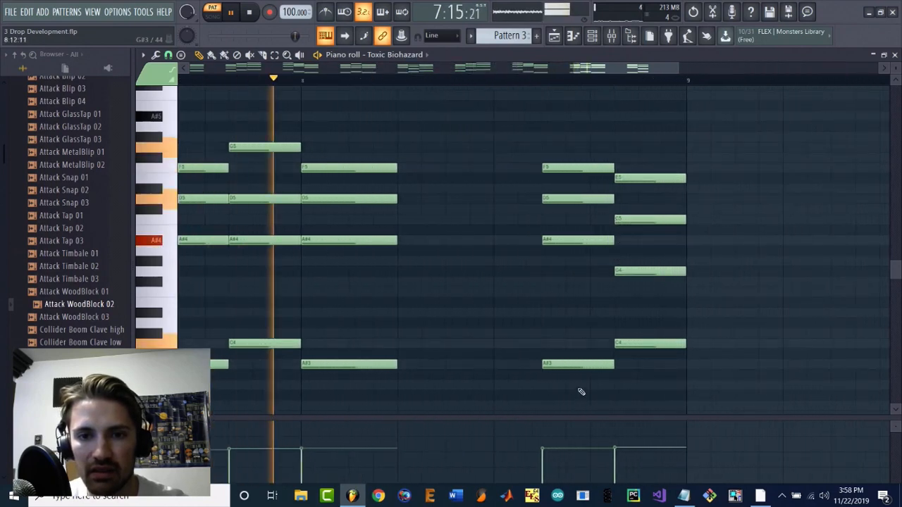
{"action": "left_click_drag", "start_coordinate": [578, 370], "coordinate": [526, 176]}
{"action": "key", "text": "space"}
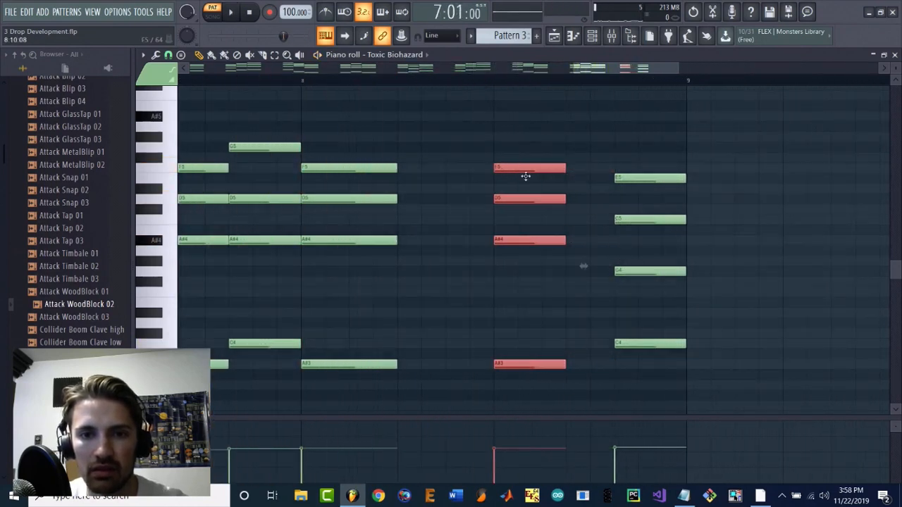
{"action": "left_click", "coordinate": [490, 81]}
{"action": "key", "text": "space"}
{"action": "key", "text": "space"}
{"action": "left_click", "coordinate": [566, 127], "text": "ctrl"}
- Delete the step 9 chord in bar 8, move the final chord there, extend it to the end of the bar, and play it
{"action": "right_click", "coordinate": [554, 380]}
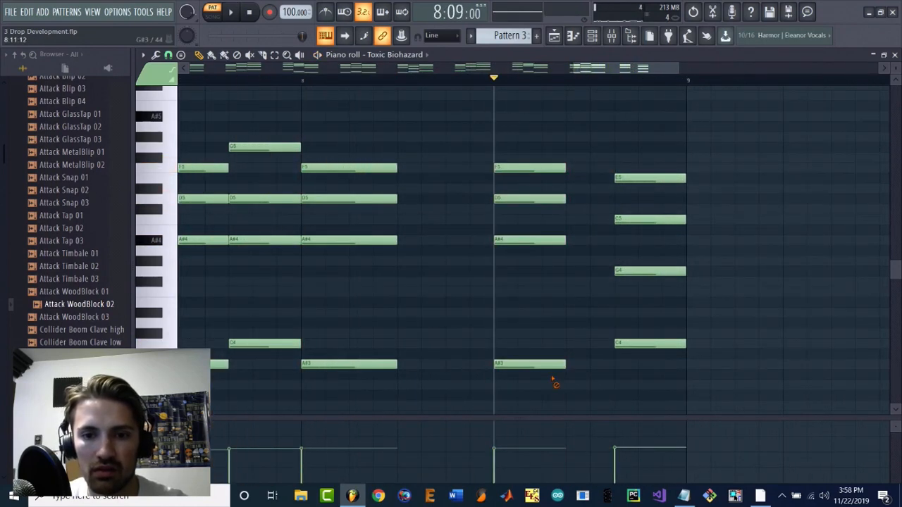
{"action": "left_click_drag", "start_coordinate": [625, 374], "coordinate": [507, 177]}
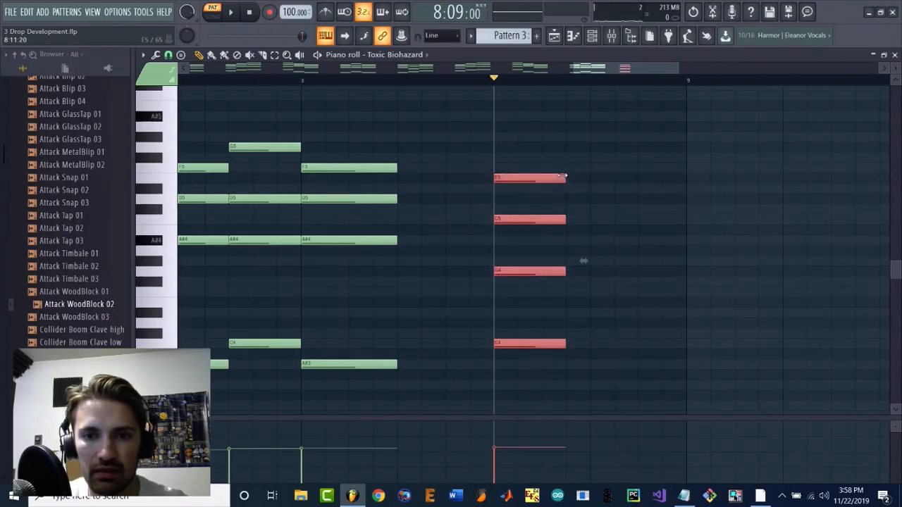
{"action": "key", "text": "space"}
{"action": "left_click_drag", "start_coordinate": [564, 176], "coordinate": [676, 169]}
{"action": "scroll", "coordinate": [662, 162], "scroll_direction": "down", "scroll_amount": 5}
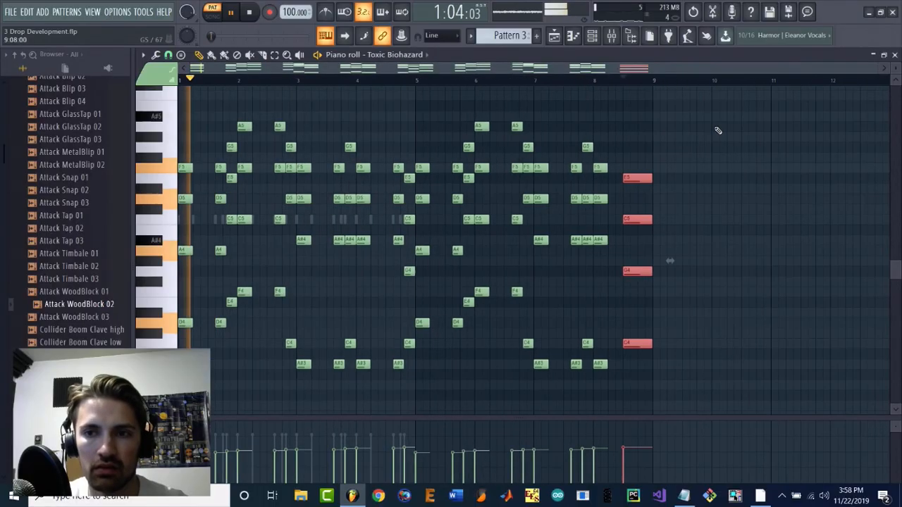
{"action": "key", "text": "space"}
- Duplicate the four bars of Attack Kick 11 hits into bars 5 to 8 in the piano roll
{"action": "left_click", "coordinate": [896, 55]}
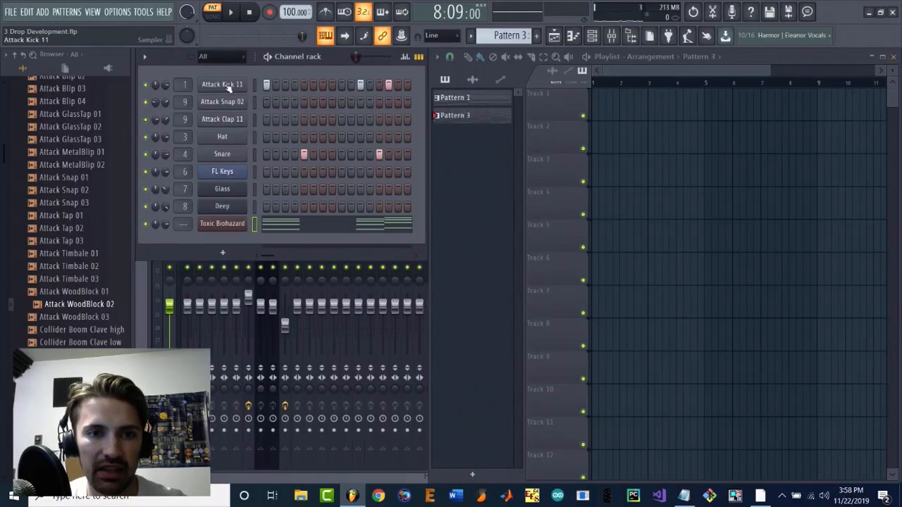
{"action": "right_click", "coordinate": [228, 86]}
{"action": "left_click", "coordinate": [266, 87]}
{"action": "left_click_drag", "start_coordinate": [468, 280], "coordinate": [181, 217]}
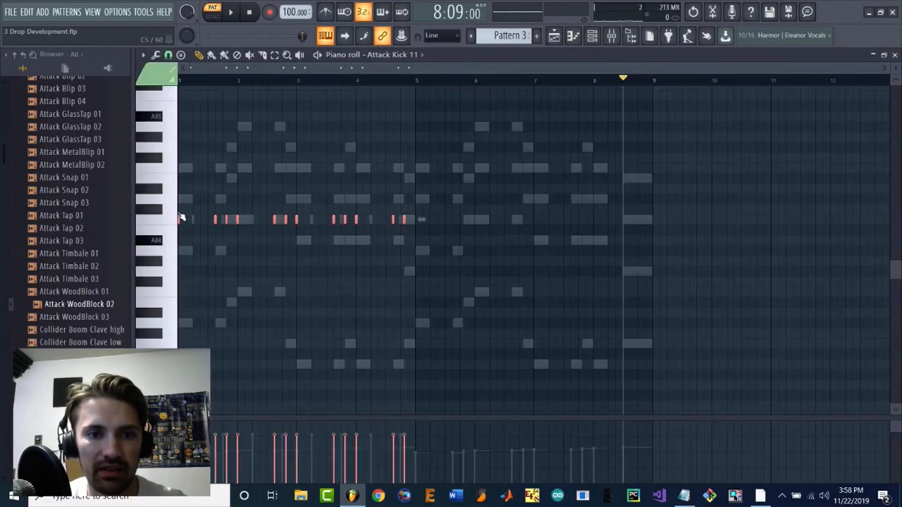
{"action": "key", "text": "ctrl+b"}
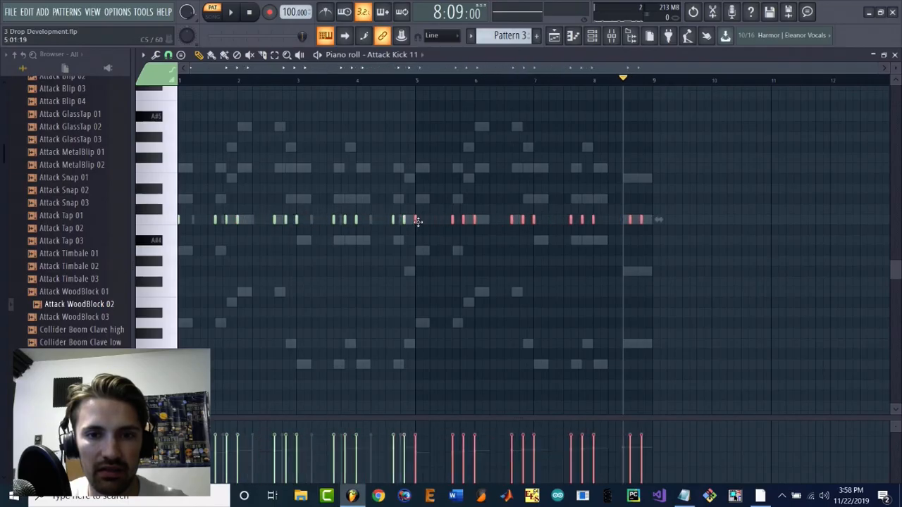
- Duplicate the four bars of Snare hits into bars 5 to 8 in the piano roll
{"action": "key", "text": "ctrl+d"}
{"action": "left_click", "coordinate": [894, 54]}
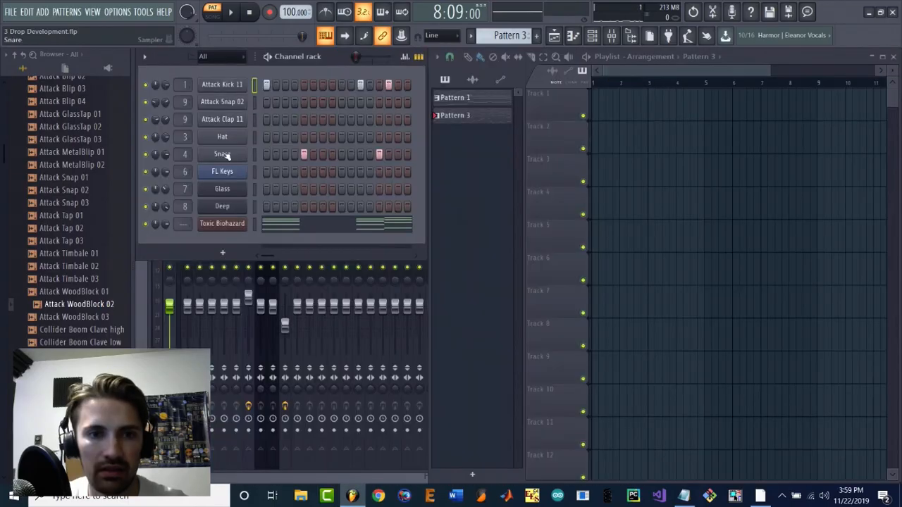
{"action": "right_click", "coordinate": [224, 155]}
{"action": "left_click", "coordinate": [267, 154]}
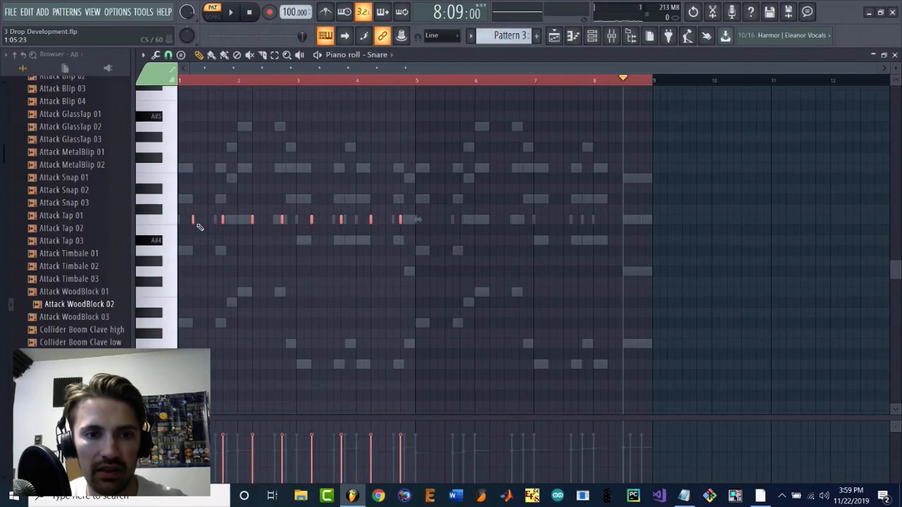
{"action": "key", "text": "ctrl+b"}
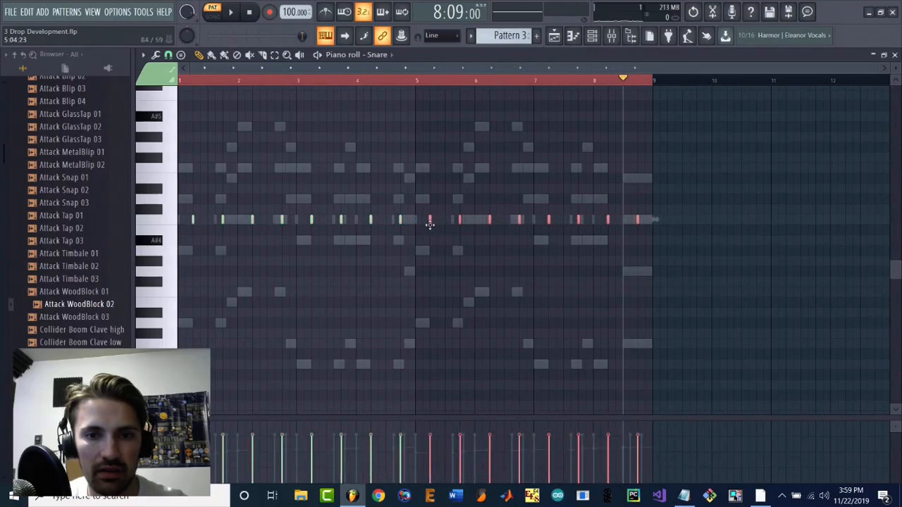
{"action": "right_click", "coordinate": [453, 168]}
{"action": "left_click", "coordinate": [895, 55]}
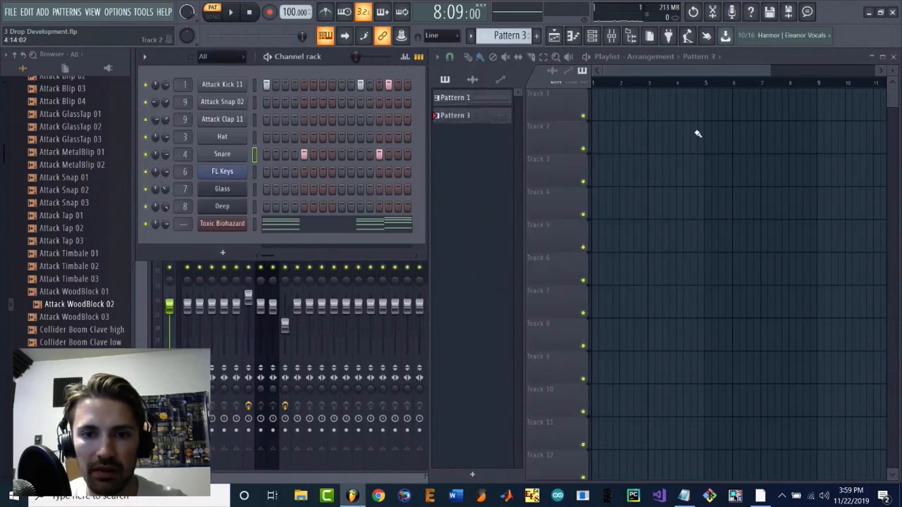
- Play Pattern 3 and audition samples such as Attack Snare 03 and 04 from the Drums (ModeAudio) Snares folder
{"action": "key", "text": "space"}
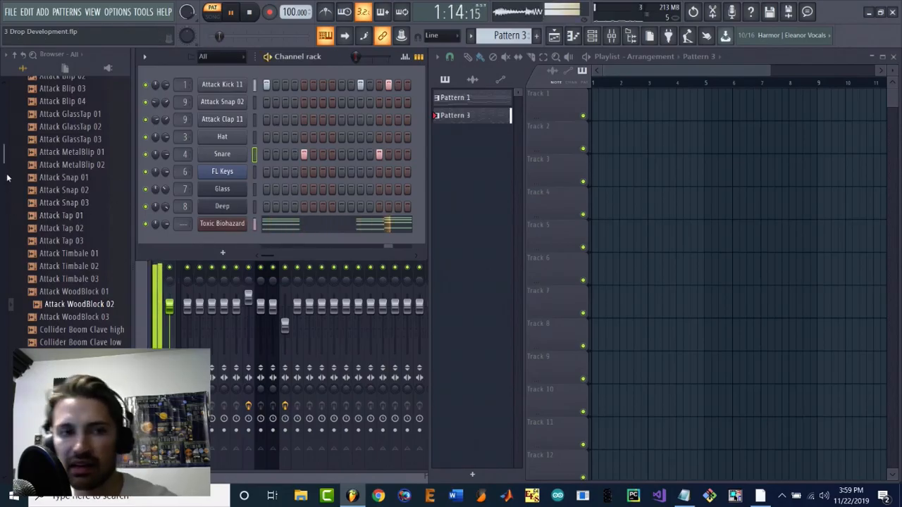
{"action": "scroll", "coordinate": [77, 312], "scroll_direction": "up", "scroll_amount": 10}
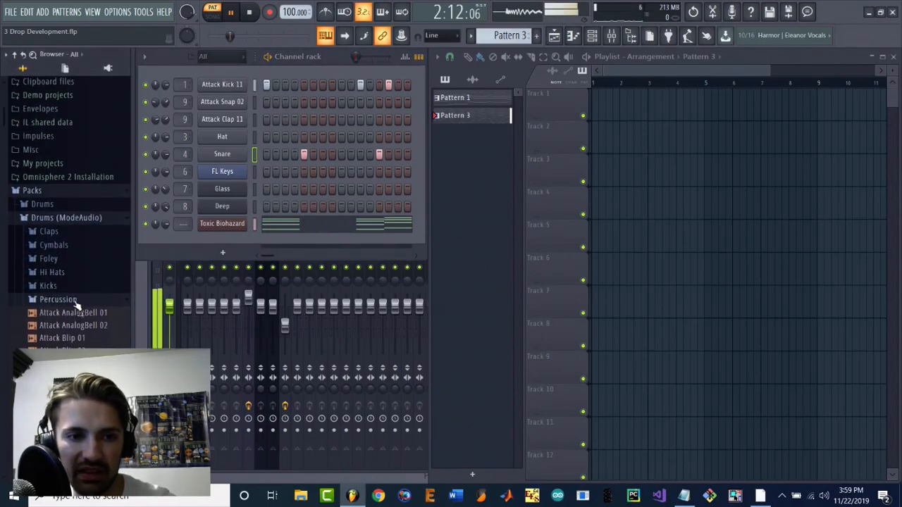
{"action": "left_click", "coordinate": [76, 303]}
{"action": "left_click", "coordinate": [78, 353]}
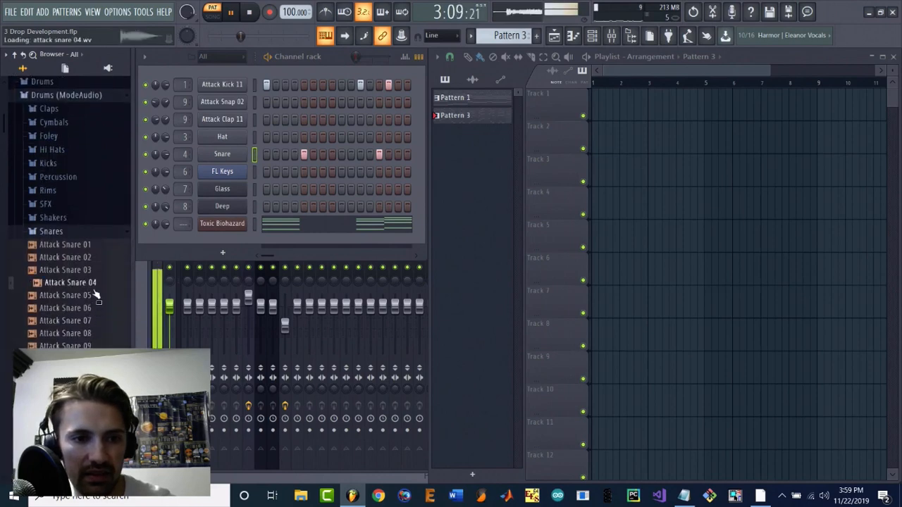
{"action": "left_click", "coordinate": [91, 257]}
{"action": "left_click", "coordinate": [89, 271]}
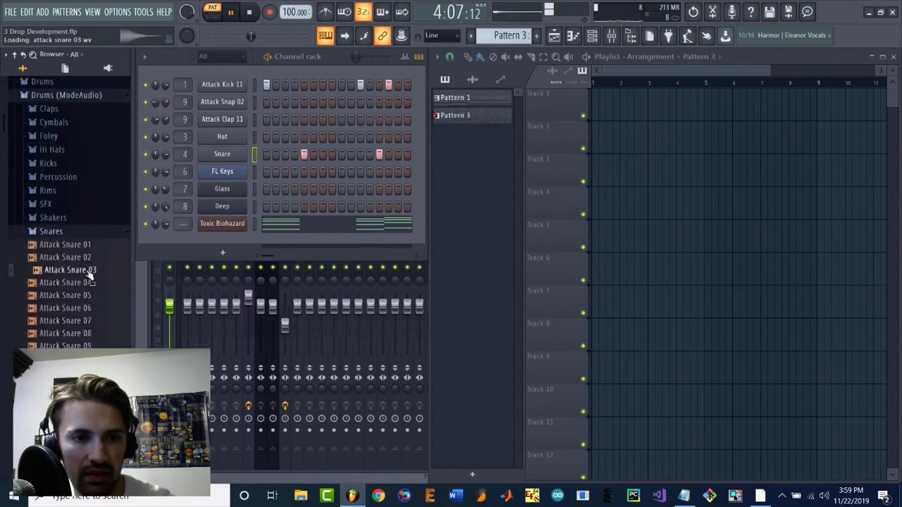
- Try Attack Snare 10 and Attack Snare 08 as the Snare channel's sample, checking them with the pattern
{"action": "key", "text": "space"}
{"action": "left_click", "coordinate": [257, 156]}
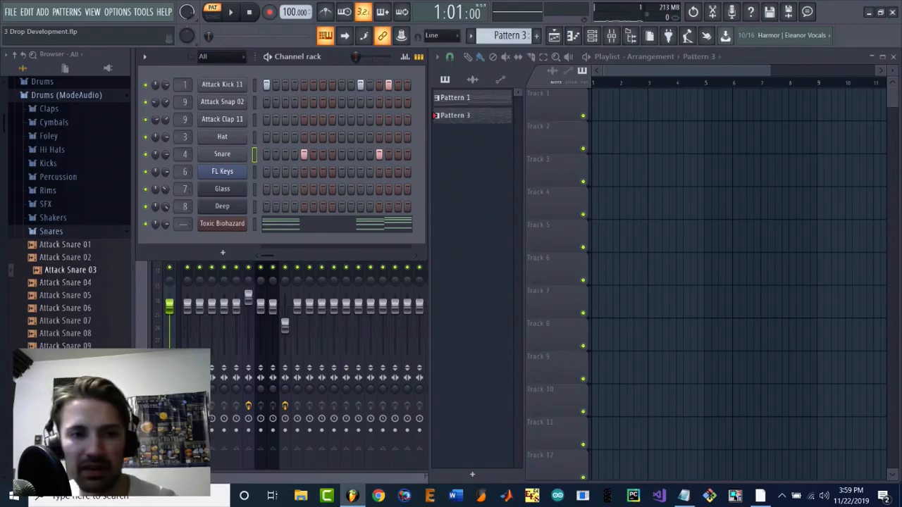
{"action": "left_click_drag", "start_coordinate": [66, 359], "coordinate": [243, 154]}
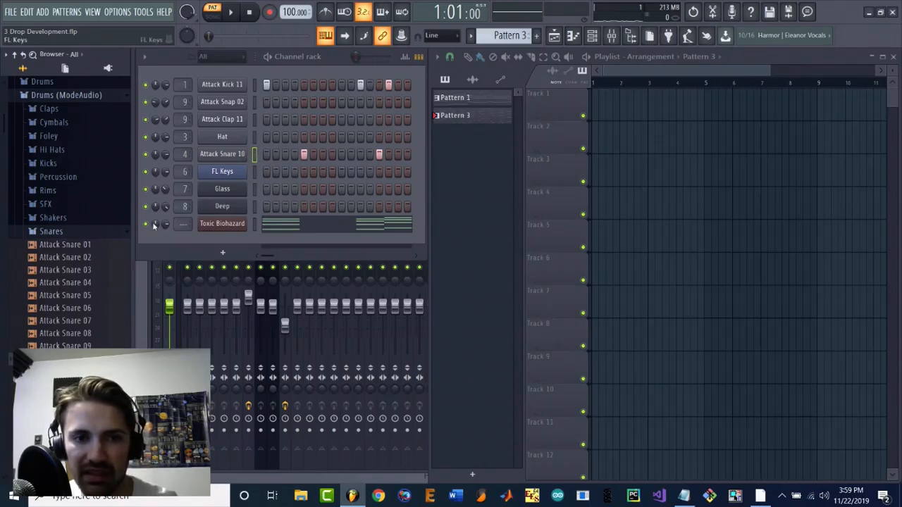
{"action": "key", "text": "space"}
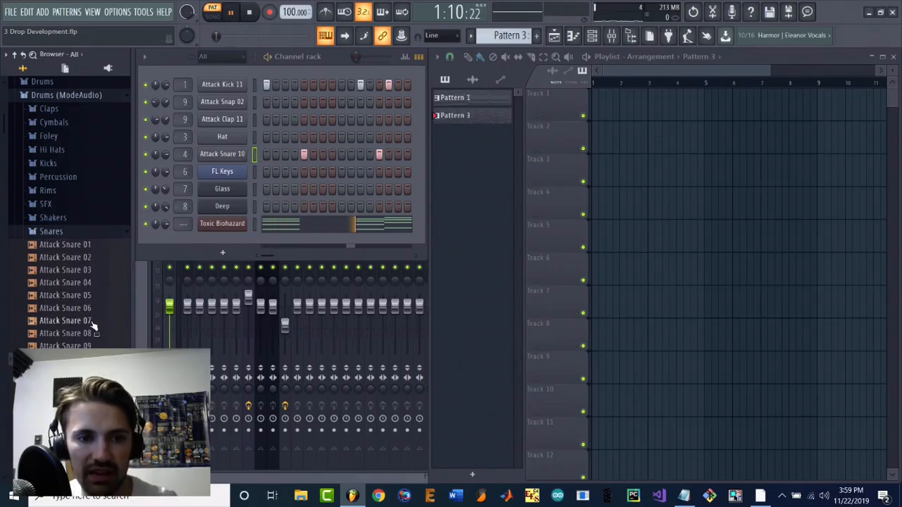
{"action": "middle_click", "coordinate": [89, 333]}
{"action": "scroll", "coordinate": [90, 333], "scroll_direction": "up", "scroll_amount": 2}
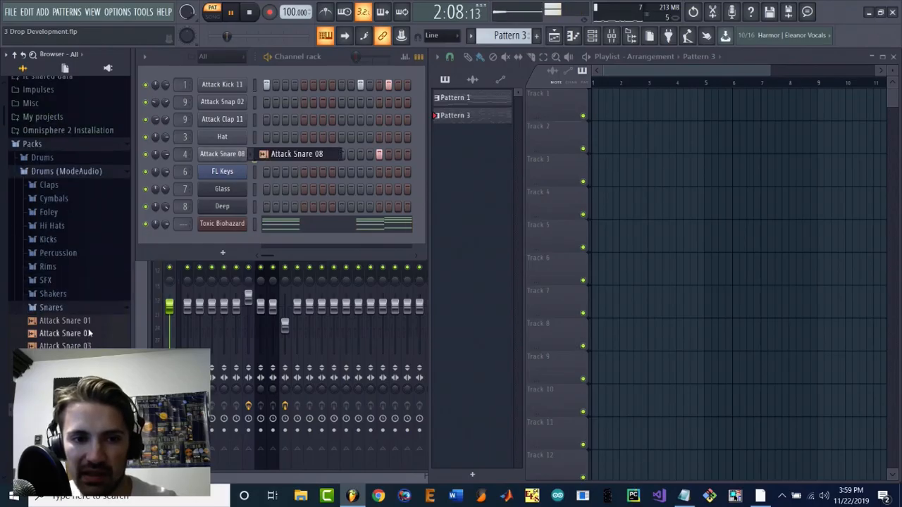
{"action": "scroll", "coordinate": [85, 415], "scroll_direction": "up", "scroll_amount": 2}
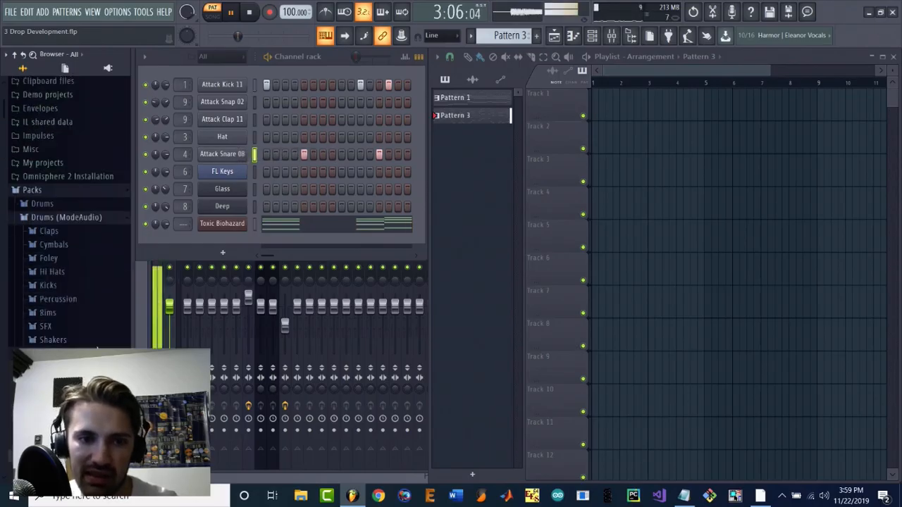
- Replace the snare channel's sample with Attack Snare 03 and play the full pattern
{"action": "middle_click", "coordinate": [85, 422]}
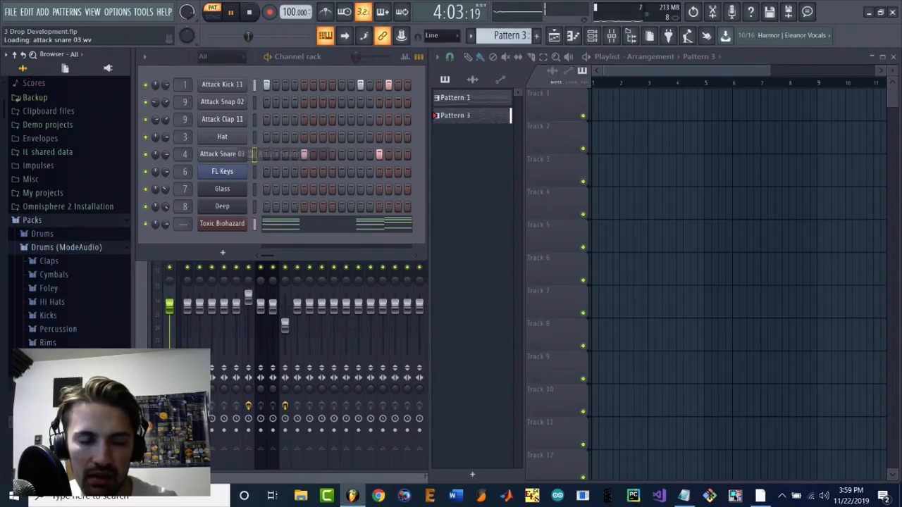
{"action": "key", "text": "space"}
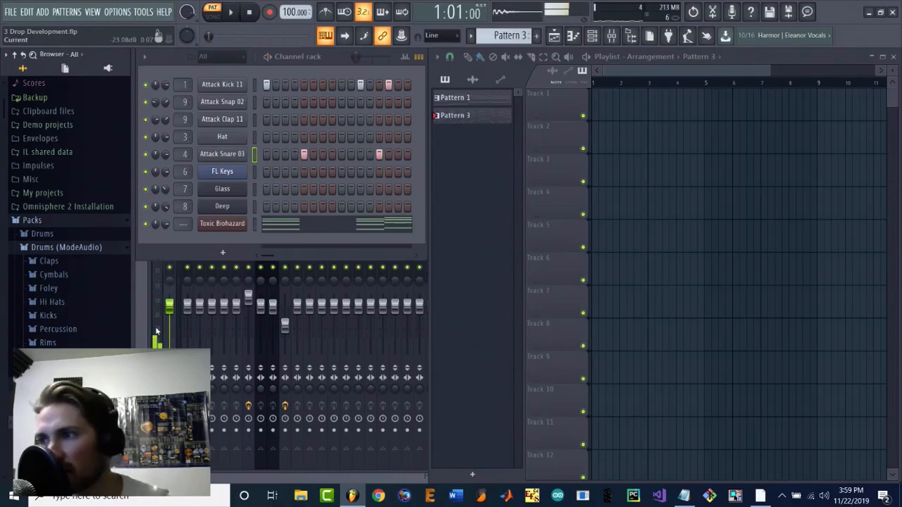
{"action": "key", "text": "space"}
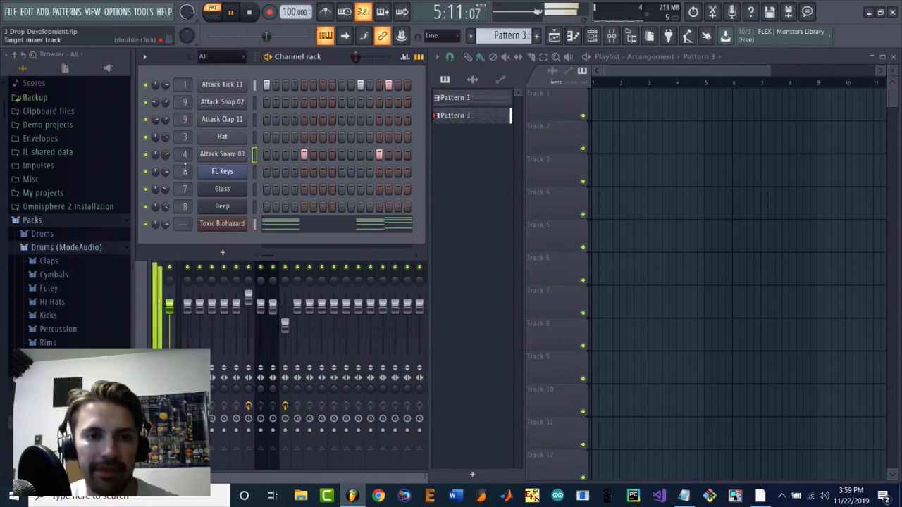
{"action": "key", "text": "XF86AudioRaiseVolume"}
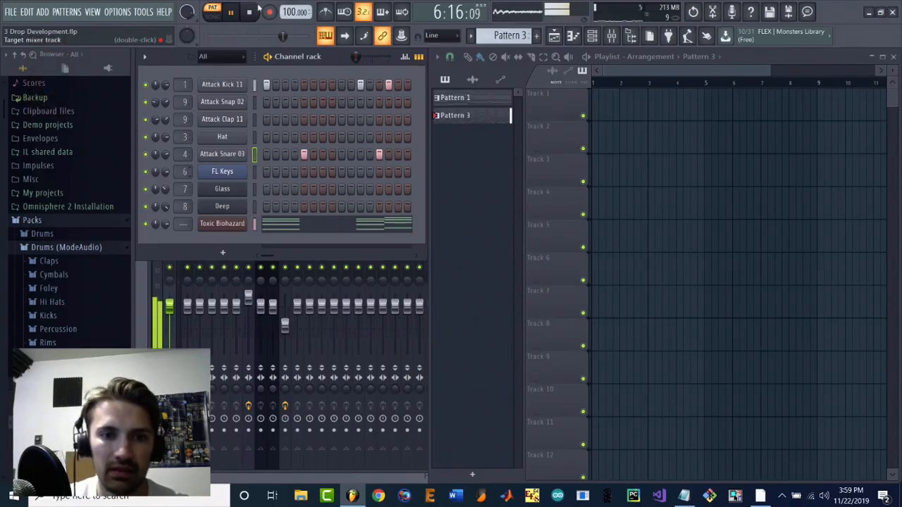
- Try to save the project, then dismiss the trial plugin warning
{"action": "key", "text": "ctrl+s"}
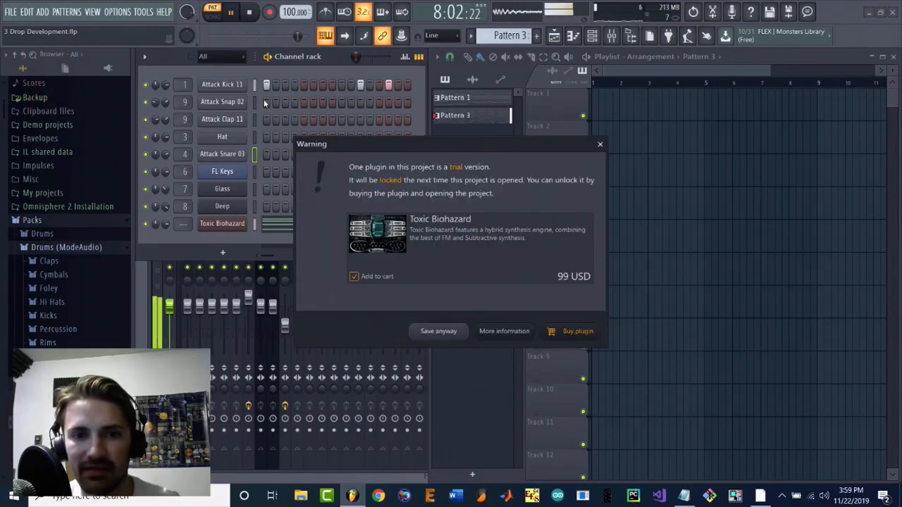
{"action": "left_click", "coordinate": [599, 144]}
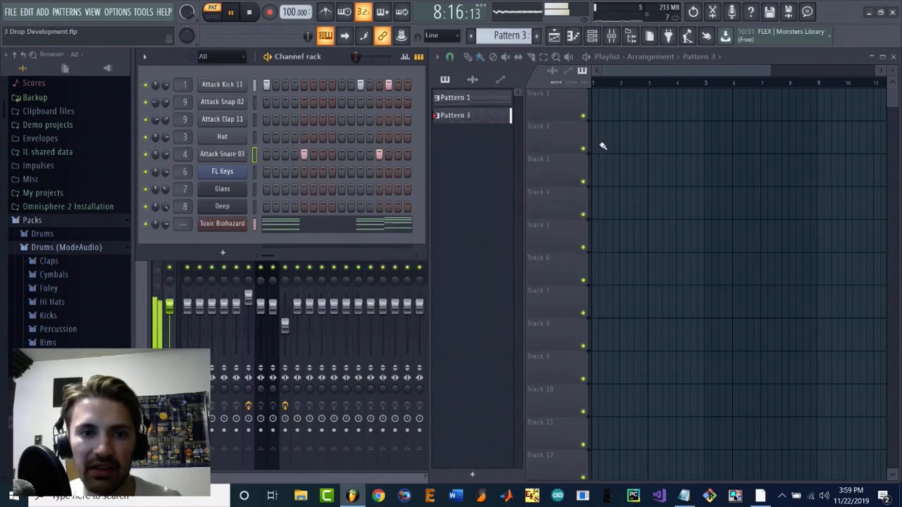
- Stop playback, mute the Attack Kick 11 and Attack Snare 03 channels, and review the Toxic Biohazard chords in the piano roll
{"action": "key", "text": "space"}
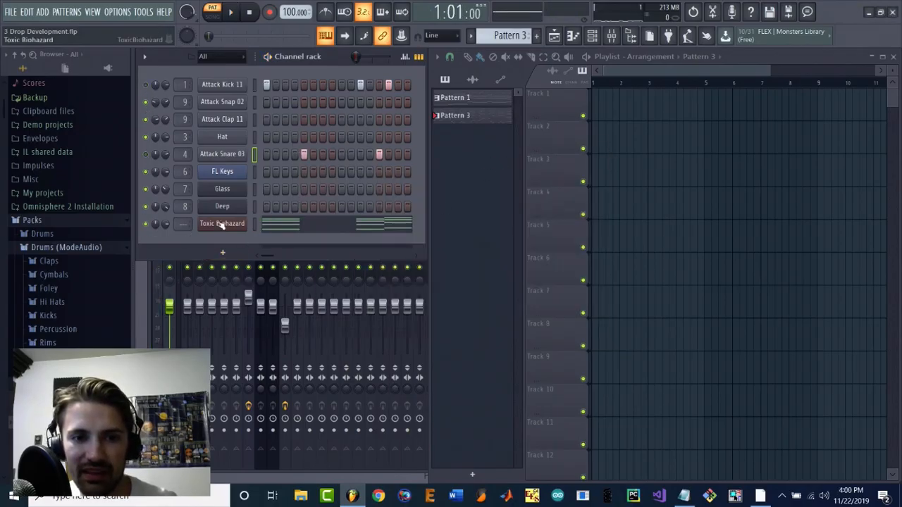
{"action": "right_click", "coordinate": [221, 224]}
{"action": "left_click", "coordinate": [247, 223]}
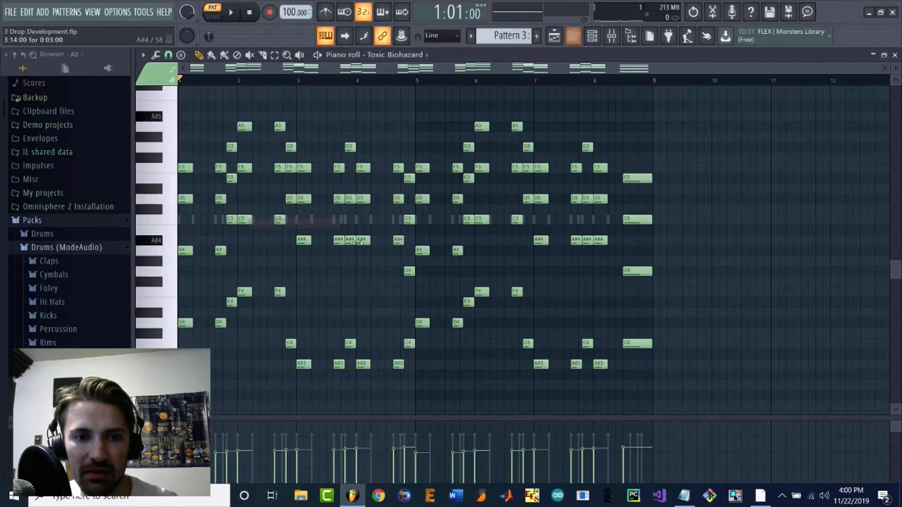
{"action": "left_click", "coordinate": [894, 55]}
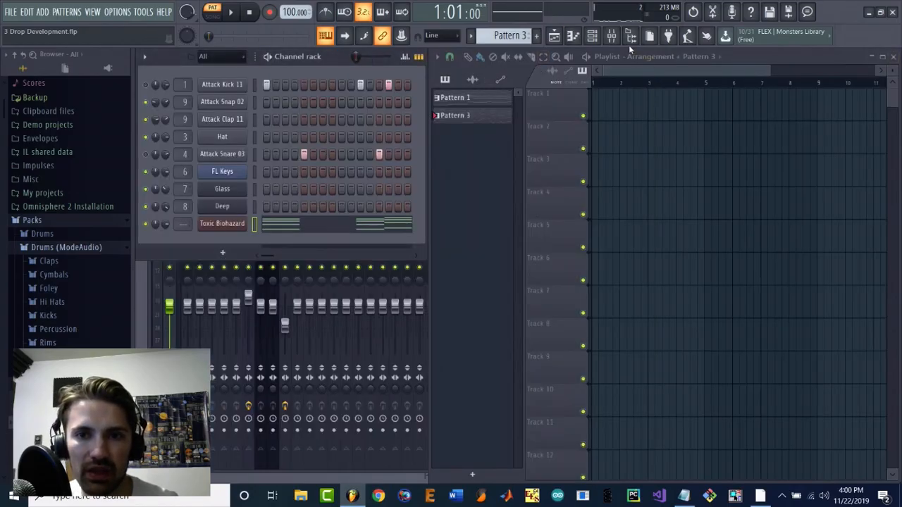
- Load Edison into effect slot 1 of the Master mixer track and move its window clear of the channel rack
{"action": "left_click", "coordinate": [611, 35]}
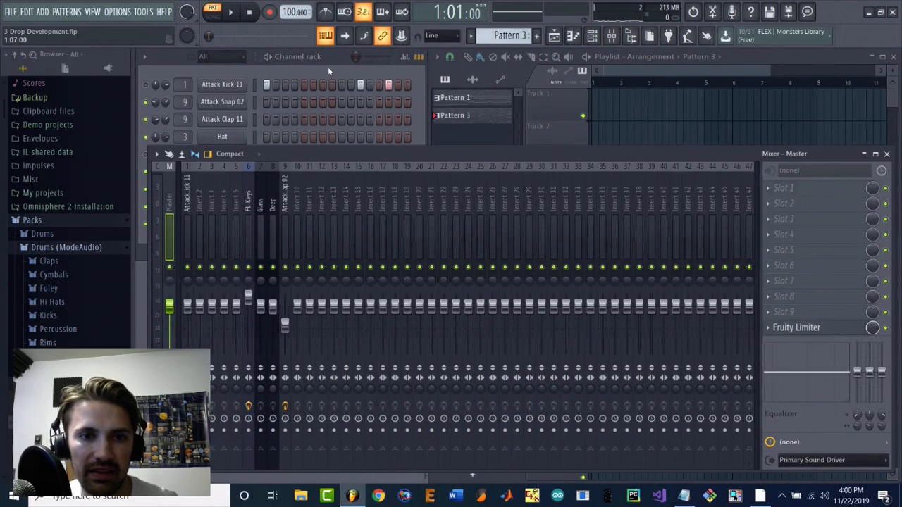
{"action": "key", "text": "space"}
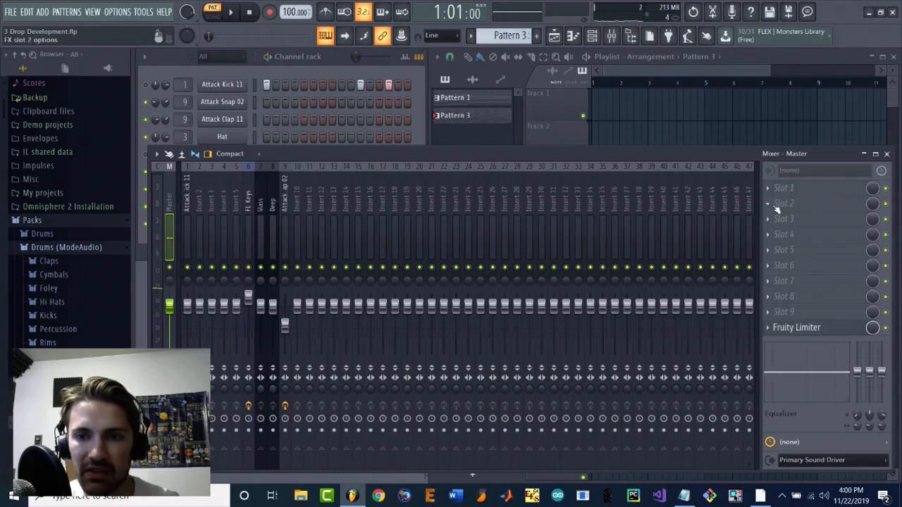
{"action": "left_click", "coordinate": [770, 190]}
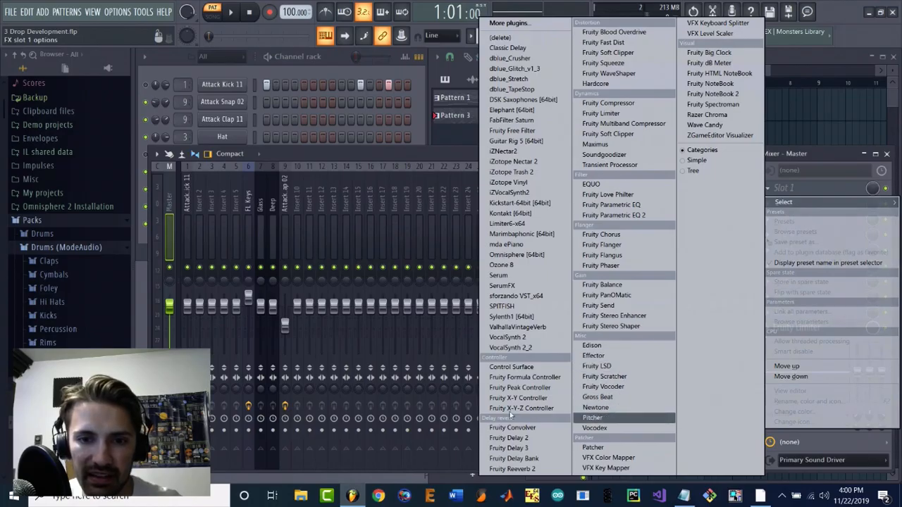
{"action": "left_click", "coordinate": [591, 345]}
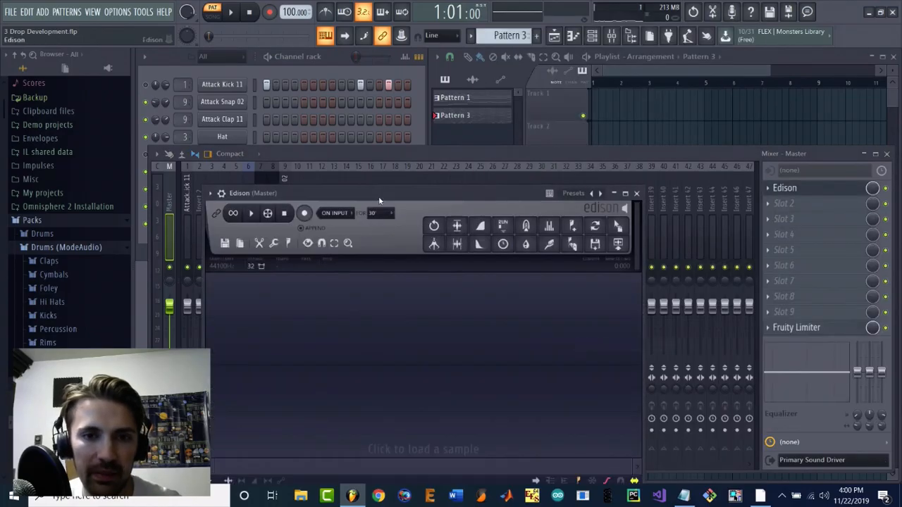
{"action": "left_click_drag", "start_coordinate": [379, 198], "coordinate": [325, 211]}
{"action": "left_click_drag", "start_coordinate": [422, 209], "coordinate": [690, 141]}
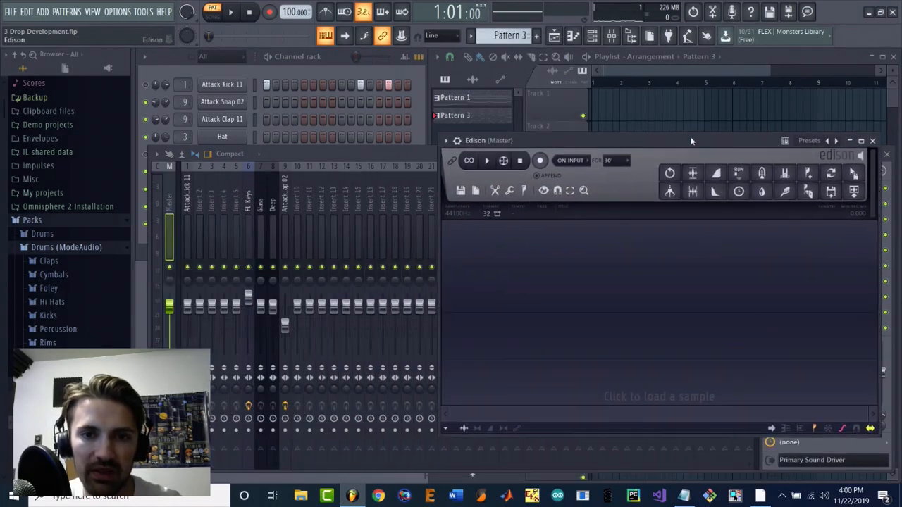
{"action": "left_click", "coordinate": [417, 123]}
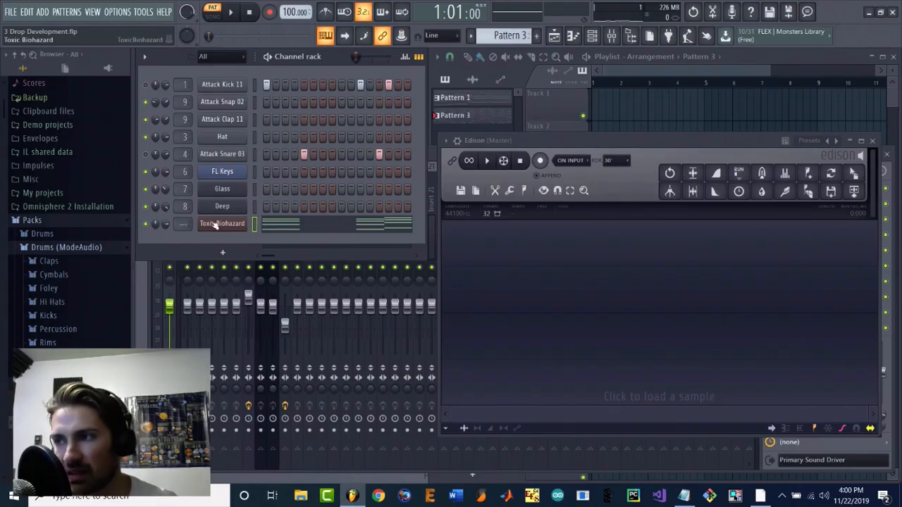
{"action": "left_click", "coordinate": [543, 162]}
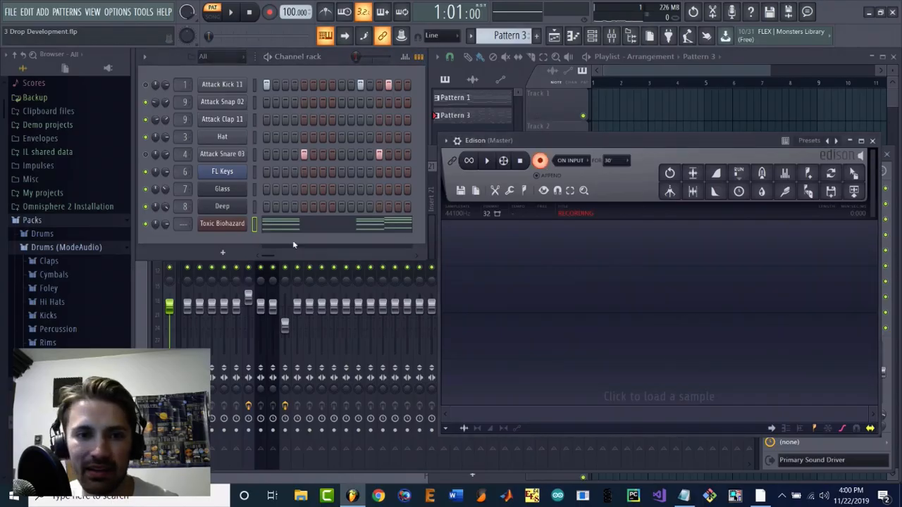
{"action": "left_click", "coordinate": [541, 162]}
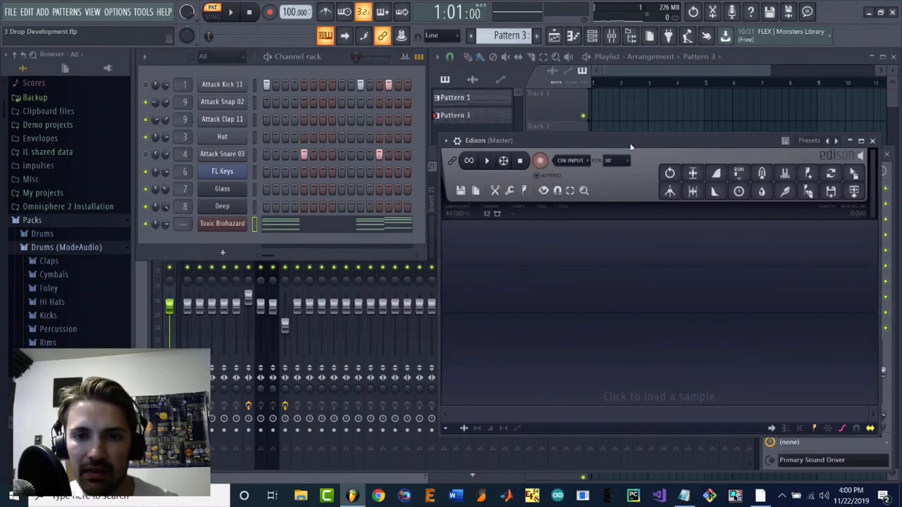
- Check the channel rack and bring Edison back up from the Master track's first effect slot
{"action": "left_click", "coordinate": [873, 141]}
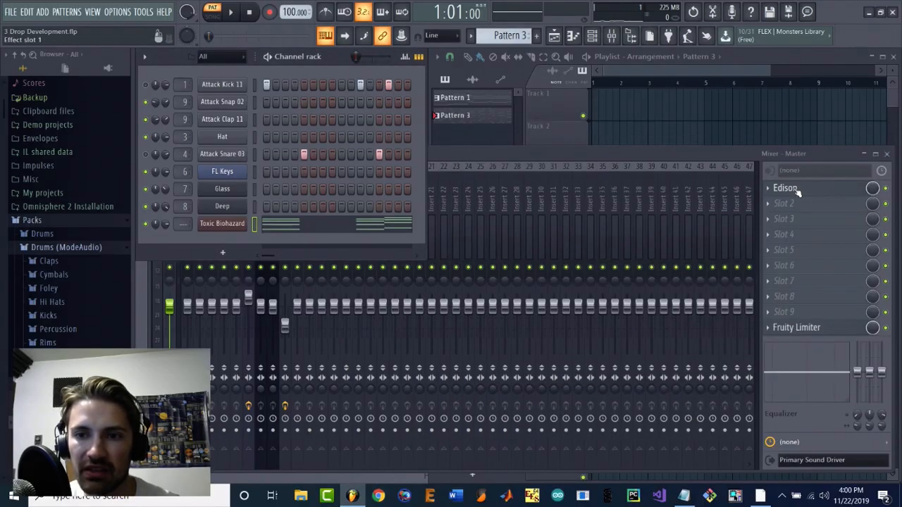
{"action": "left_click", "coordinate": [785, 188]}
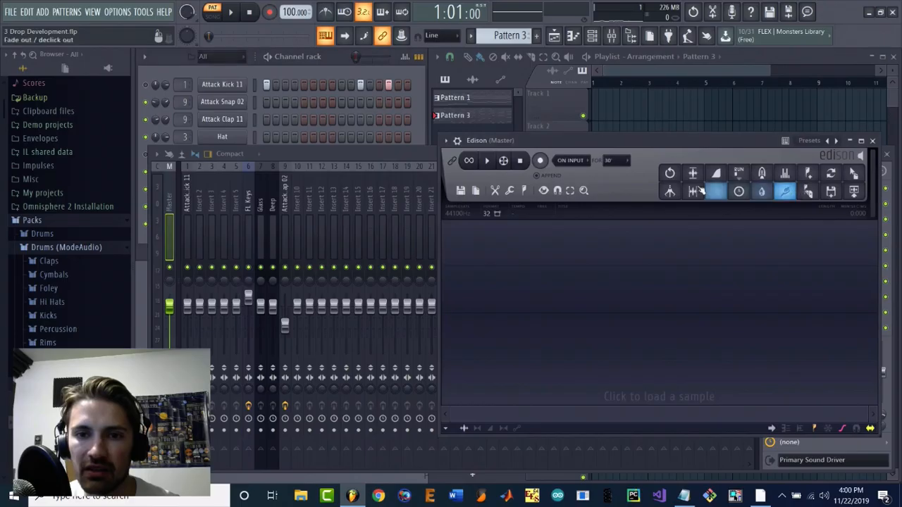
{"action": "left_click", "coordinate": [419, 105]}
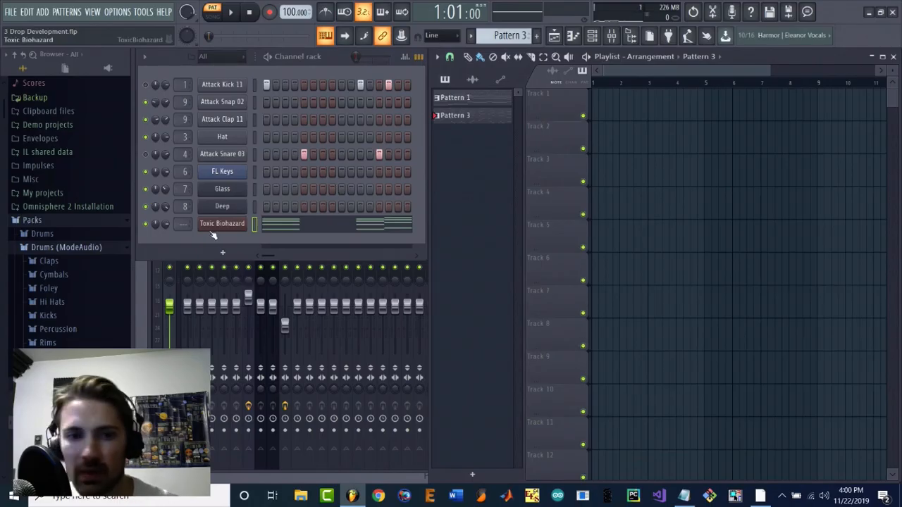
{"action": "left_click", "coordinate": [169, 255]}
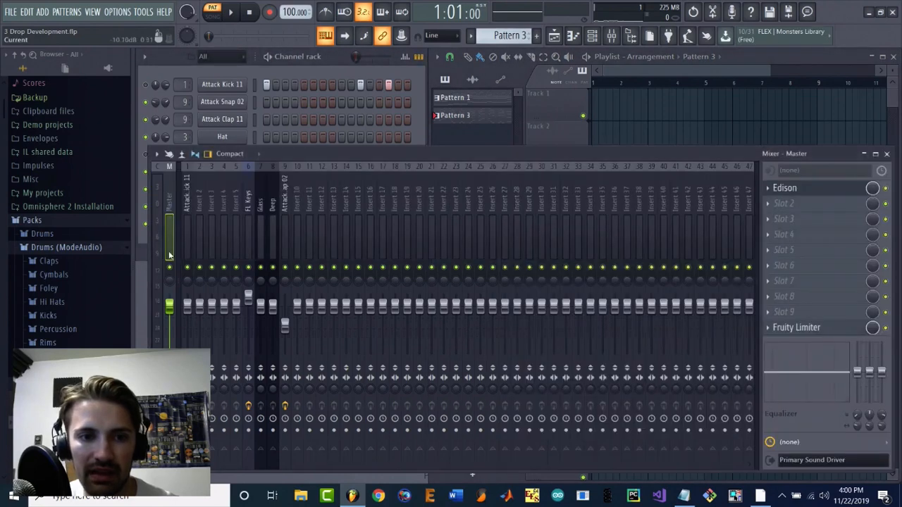
{"action": "left_click", "coordinate": [812, 188]}
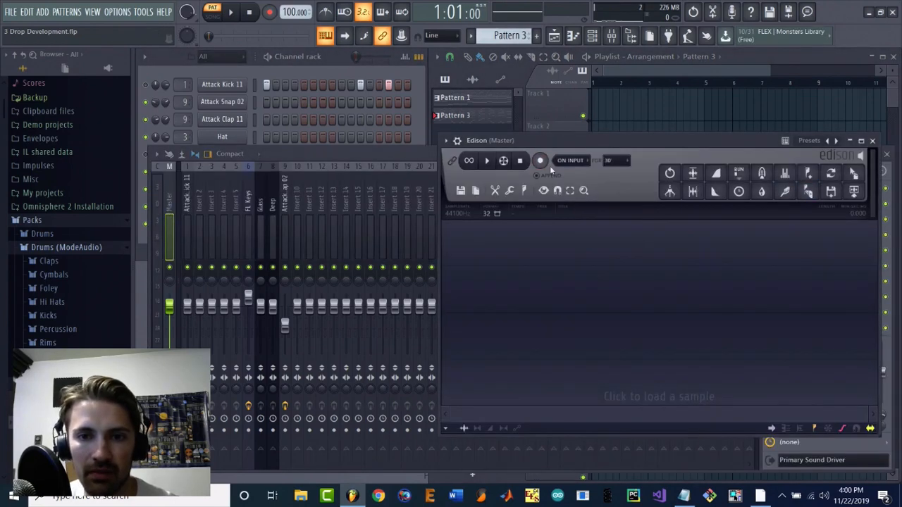
- Record one full playback of Pattern 3's chords into Edison, and move the Edison window clear of the playlist
{"action": "left_click", "coordinate": [236, 13]}
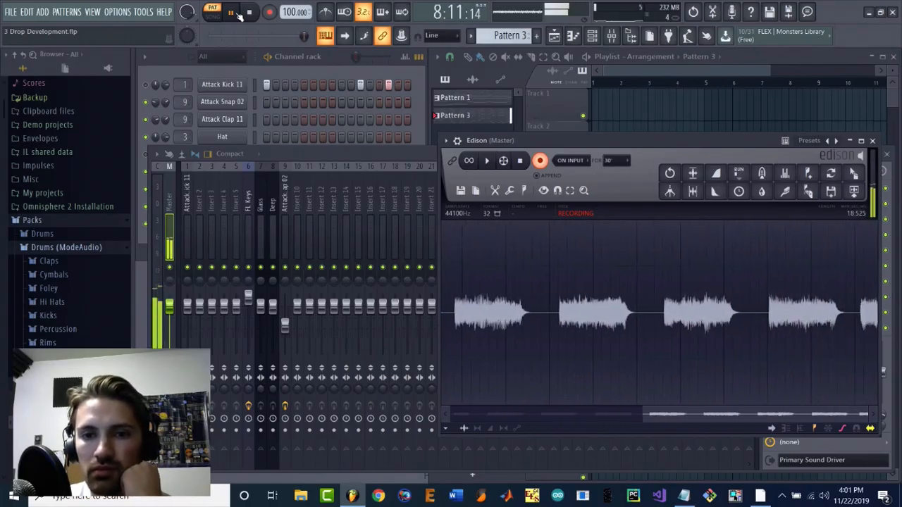
{"action": "left_click", "coordinate": [525, 162]}
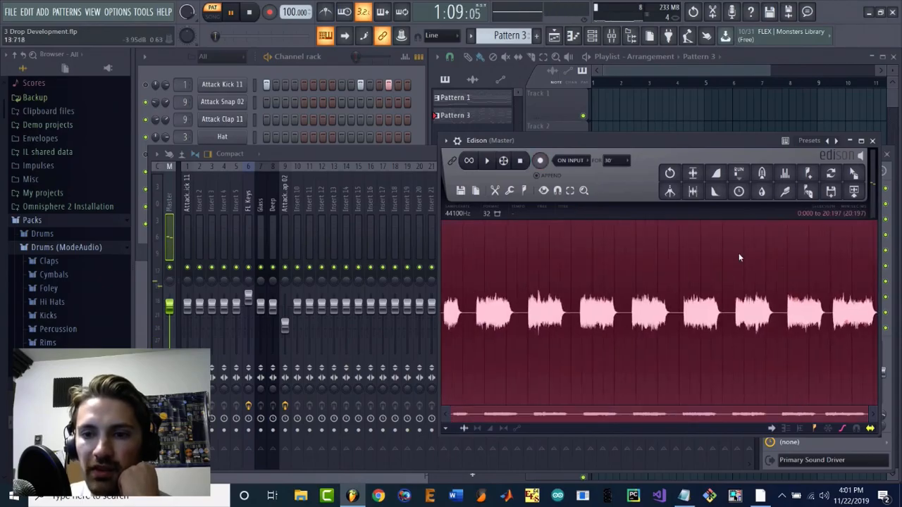
{"action": "left_click_drag", "start_coordinate": [666, 151], "coordinate": [395, 141]}
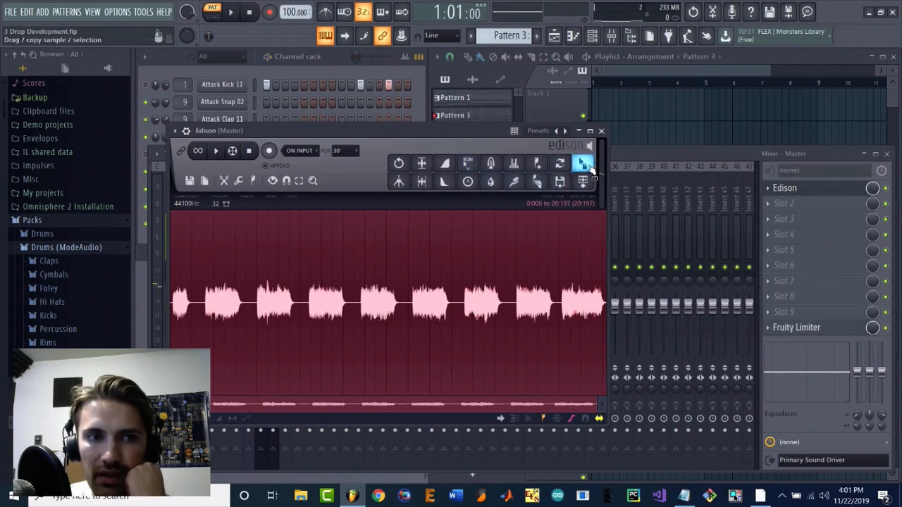
- Place the Edison recording on playlist Track 2 as an audio clip and align its start with bar 1
{"action": "left_click_drag", "start_coordinate": [584, 163], "coordinate": [572, 146]}
{"action": "scroll", "coordinate": [672, 145], "scroll_direction": "down", "scroll_amount": 4}
{"action": "scroll", "coordinate": [585, 117], "scroll_direction": "up", "scroll_amount": 7}
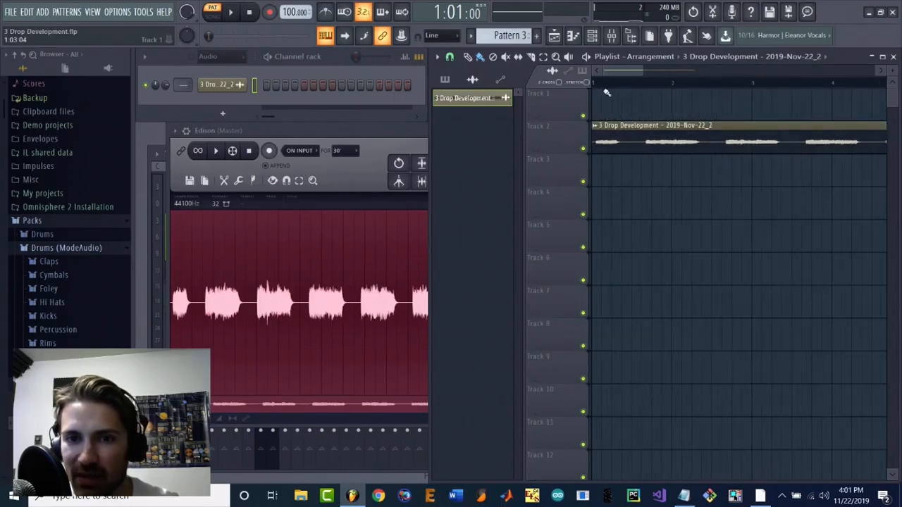
{"action": "scroll", "coordinate": [592, 126], "scroll_direction": "up", "scroll_amount": 2}
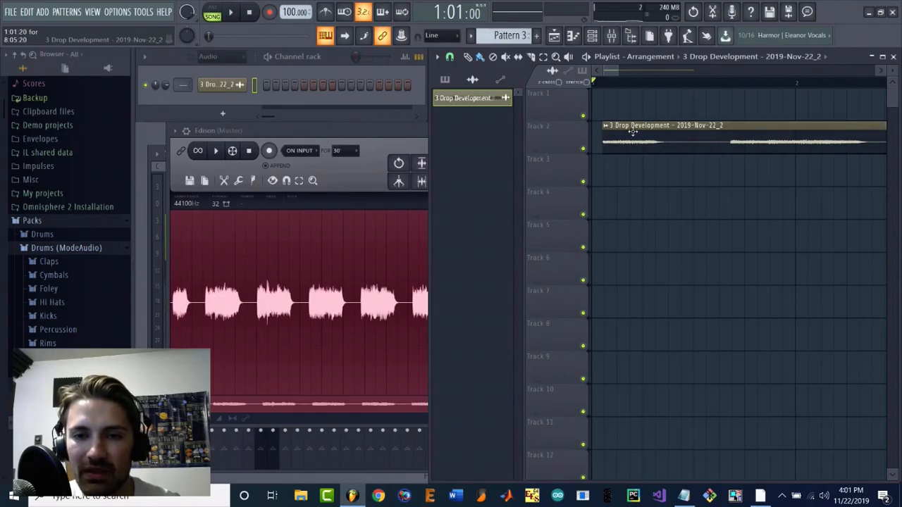
{"action": "left_click_drag", "start_coordinate": [623, 134], "coordinate": [538, 121]}
- Check the audio clip's timing by playing it from bar 1, first alone and again with the metronome on
{"action": "key", "text": "space"}
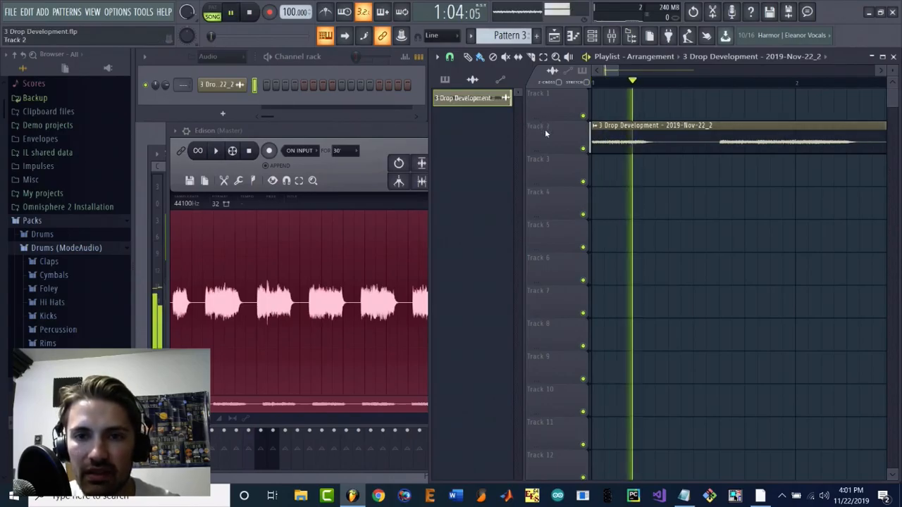
{"action": "key", "text": "space"}
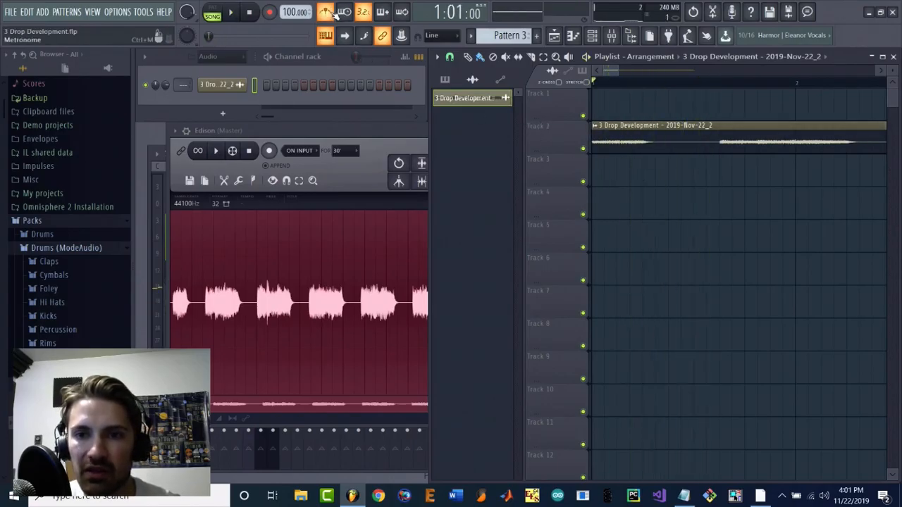
{"action": "key", "text": "space"}
- Trim the end of the audio clip on Track 2 to the start of bar 9 and stop playback
{"action": "scroll", "coordinate": [725, 218], "scroll_direction": "down", "scroll_amount": 6}
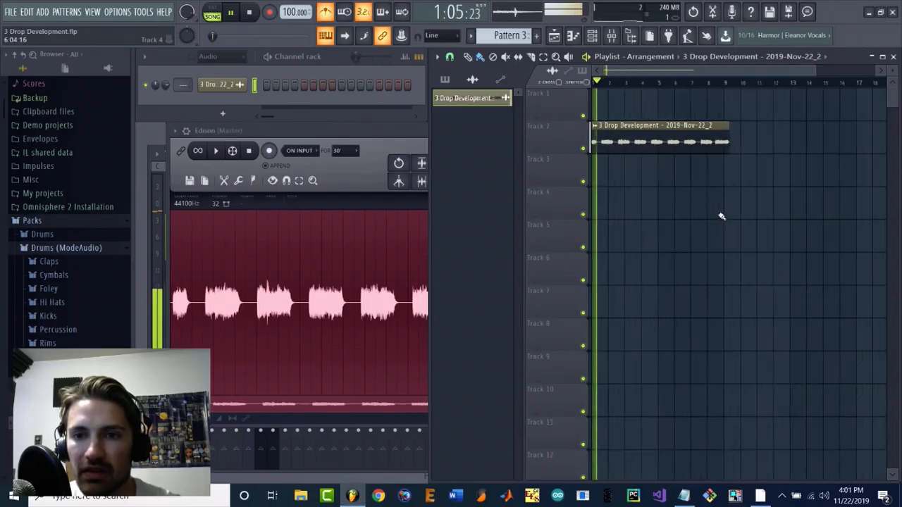
{"action": "left_click", "coordinate": [696, 83]}
{"action": "scroll", "coordinate": [699, 100], "scroll_direction": "up", "scroll_amount": 6}
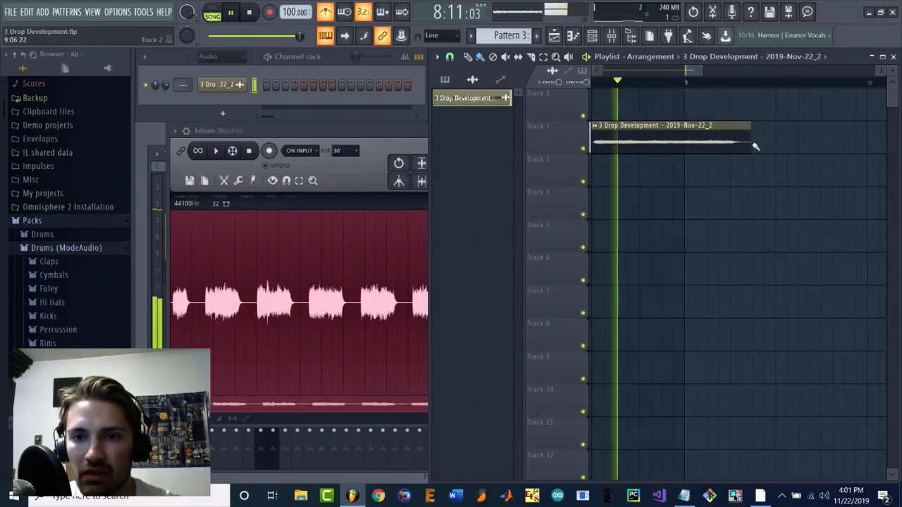
{"action": "left_click_drag", "start_coordinate": [747, 143], "coordinate": [686, 145]}
{"action": "key", "text": "space"}
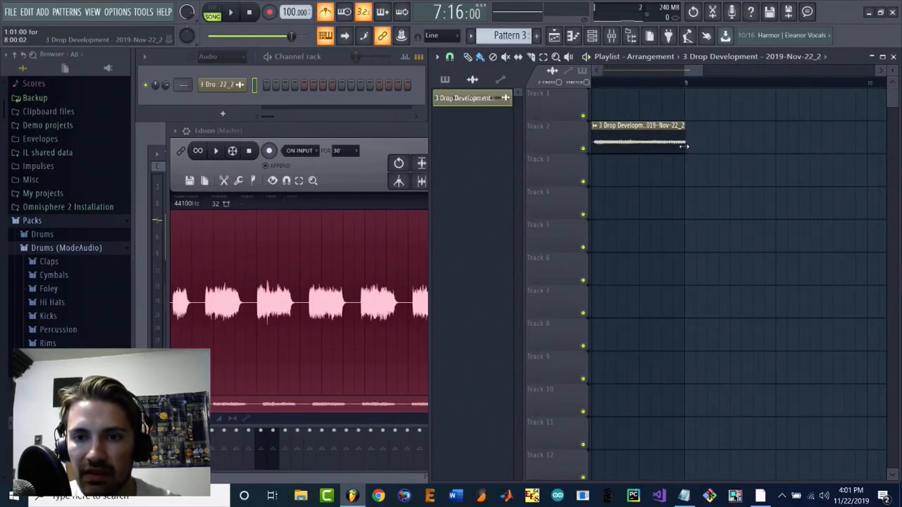
{"action": "scroll", "coordinate": [694, 169], "scroll_direction": "down", "scroll_amount": 4}
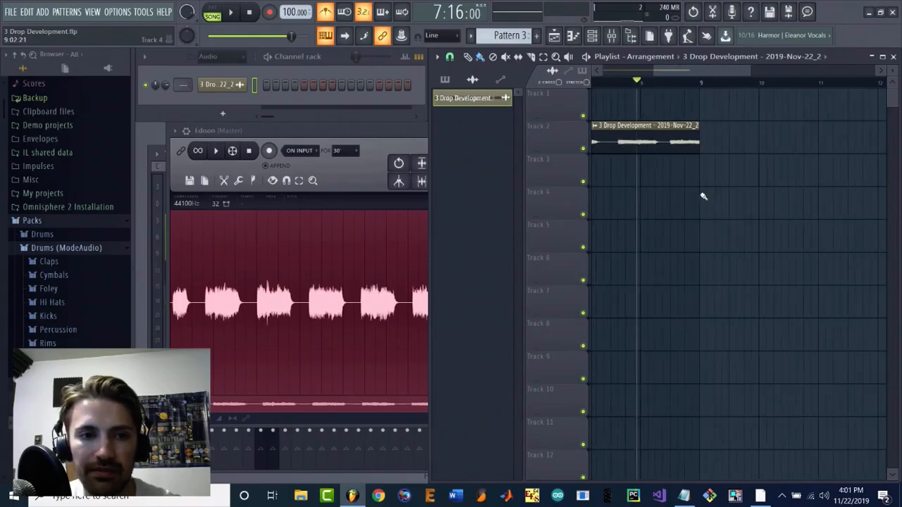
- Show the unsorted channels in the channel rack and delete the Toxic Biohazard channel
{"action": "left_click", "coordinate": [211, 56]}
{"action": "left_click", "coordinate": [214, 83]}
{"action": "right_click", "coordinate": [240, 224]}
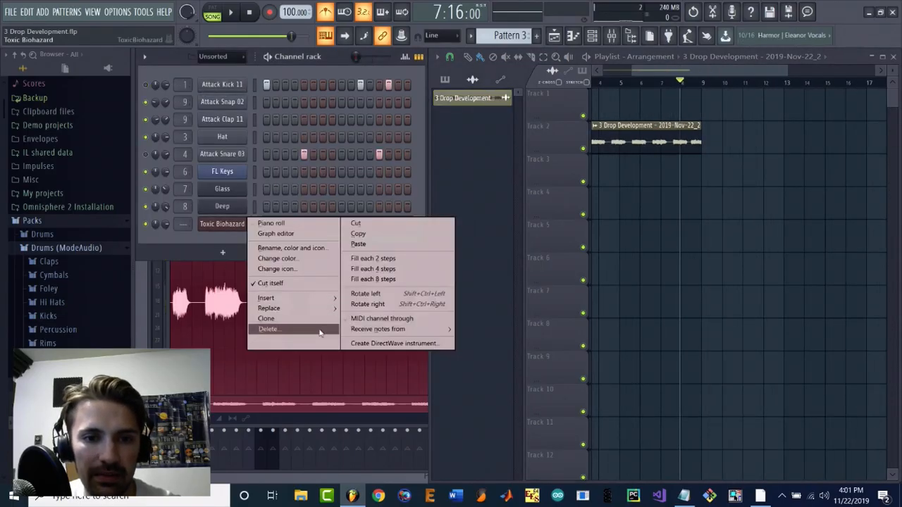
{"action": "left_click", "coordinate": [321, 330]}
{"action": "left_click", "coordinate": [513, 278]}
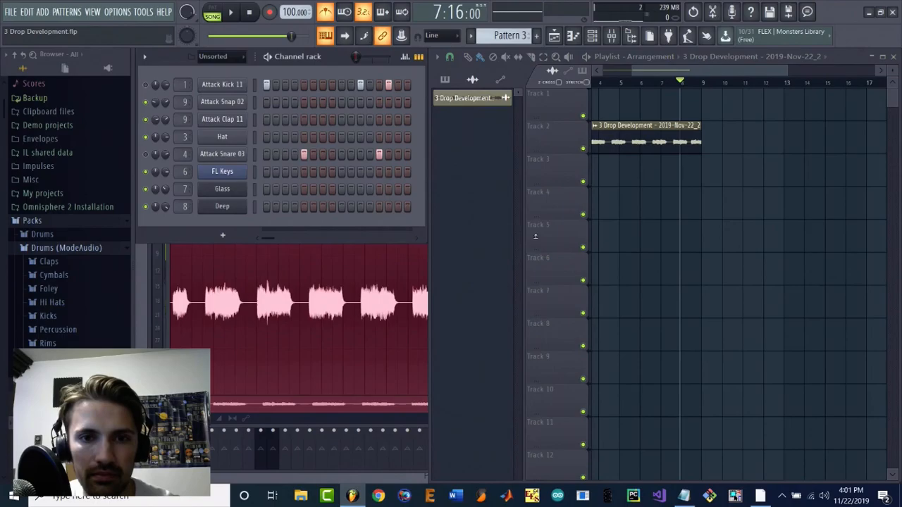
- Place a Pattern 3 clip on playlist Track 3, starting at bar 1 beneath the audio clip
{"action": "left_click", "coordinate": [641, 182]}
{"action": "right_click", "coordinate": [689, 179]}
{"action": "scroll", "coordinate": [516, 36], "scroll_direction": "down", "scroll_amount": 1}
{"action": "scroll", "coordinate": [517, 36], "scroll_direction": "up", "scroll_amount": 1}
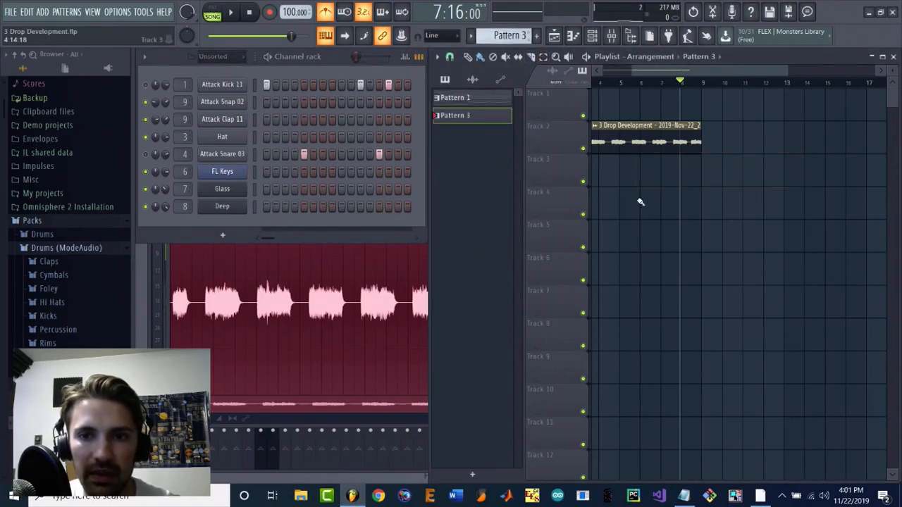
{"action": "left_click", "coordinate": [641, 202]}
{"action": "left_click_drag", "start_coordinate": [671, 201], "coordinate": [486, 165]}
- Play the arrangement from bar 2 with the metronome switched off, and unmute the Attack Kick 11 and Attack Snare 03 channels
{"action": "left_click", "coordinate": [613, 82]}
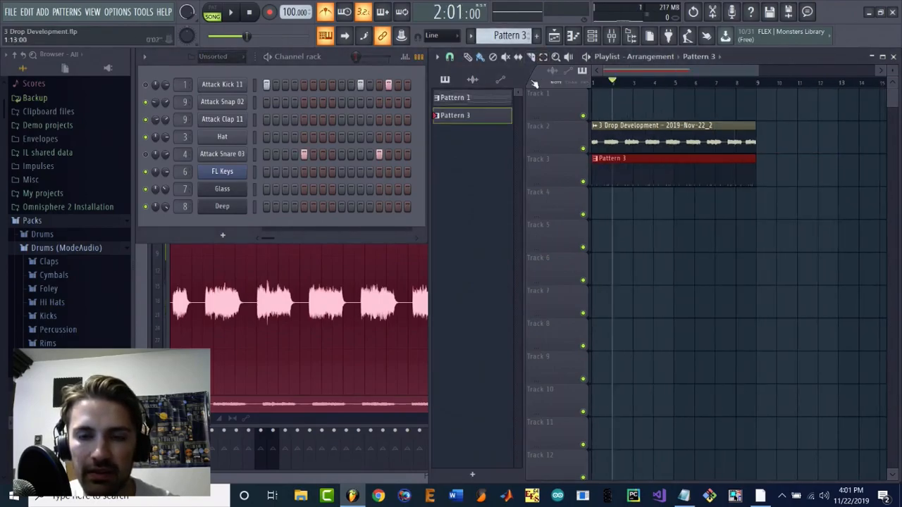
{"action": "key", "text": "space"}
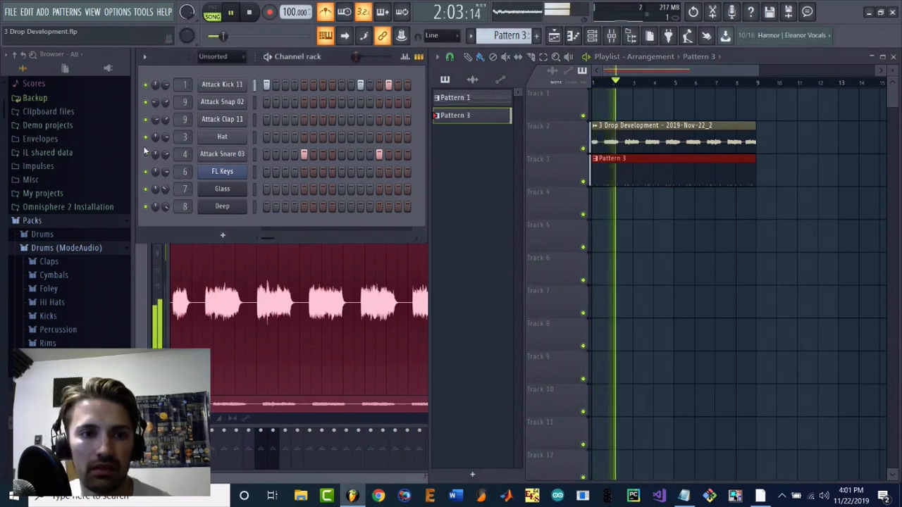
{"action": "left_click", "coordinate": [735, 238]}
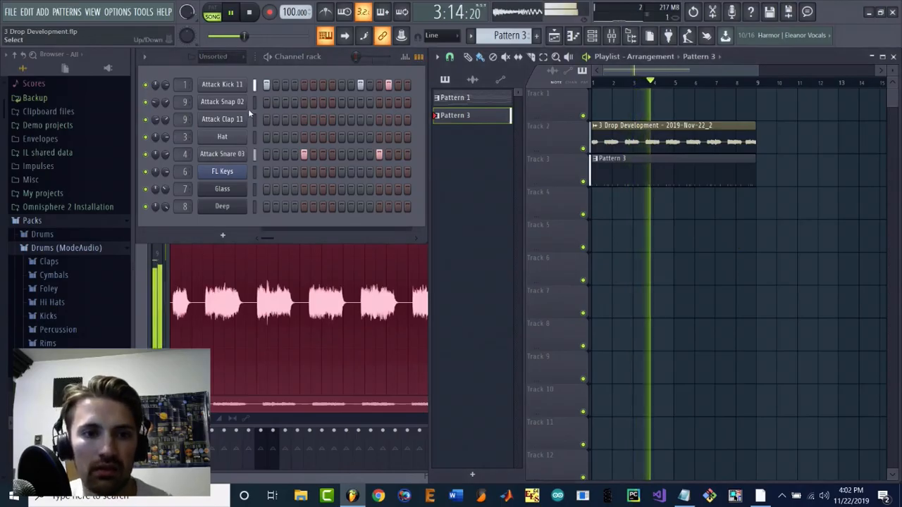
- Normalize the recorded audio clip in its channel settings and lower its channel volume to about 53%
{"action": "left_click", "coordinate": [213, 57]}
{"action": "left_click", "coordinate": [209, 83]}
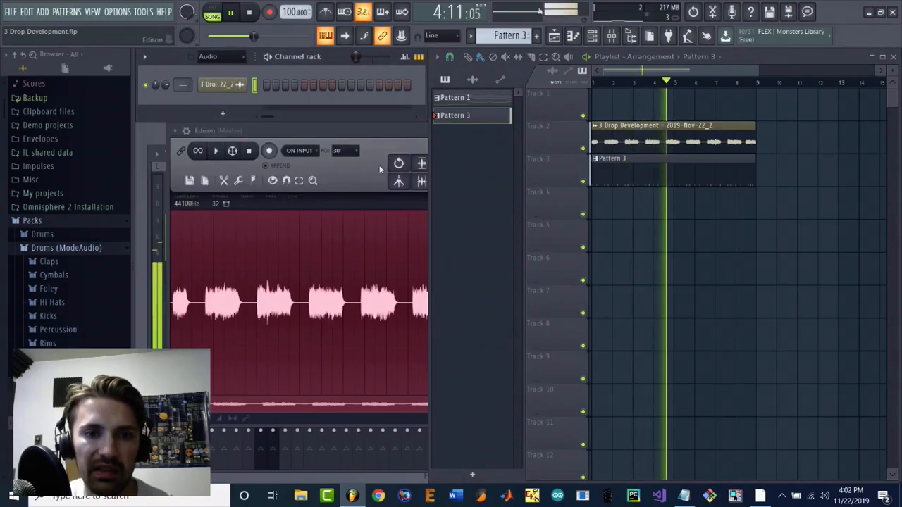
{"action": "left_click", "coordinate": [224, 84]}
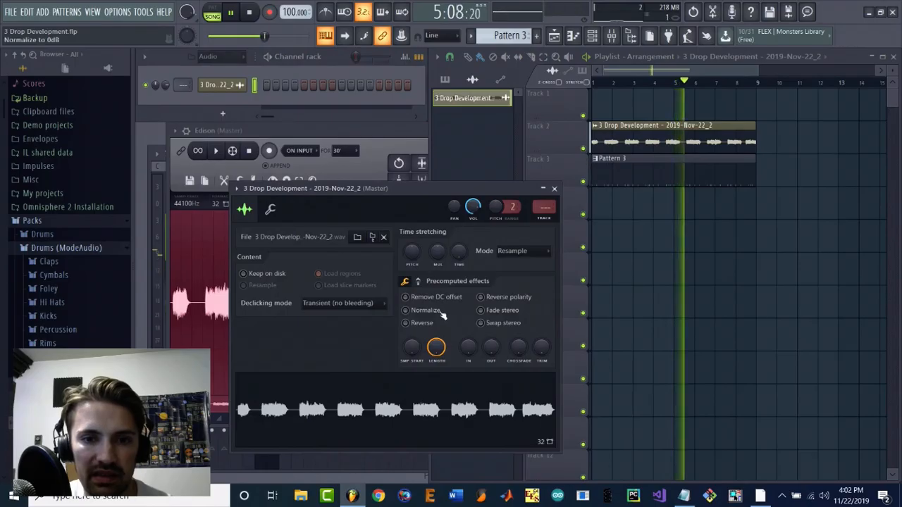
{"action": "left_click", "coordinate": [406, 310]}
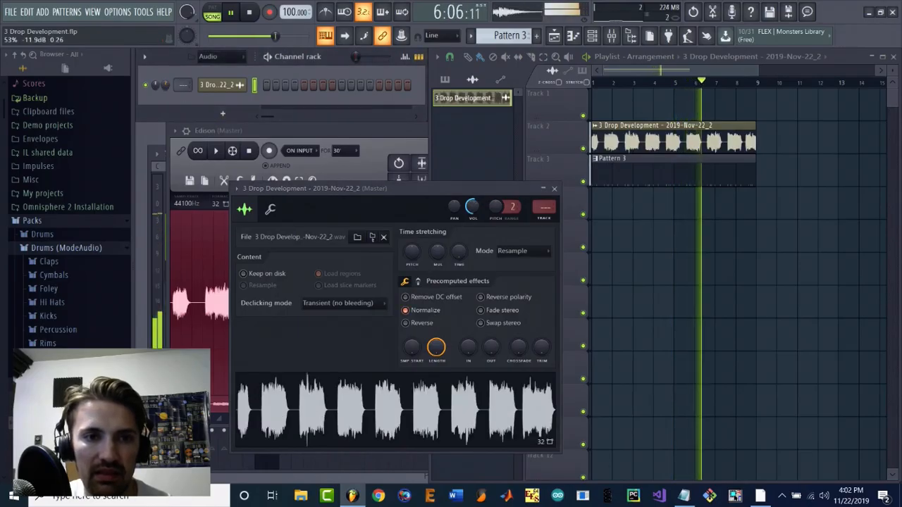
{"action": "left_click_drag", "start_coordinate": [165, 85], "coordinate": [167, 86]}
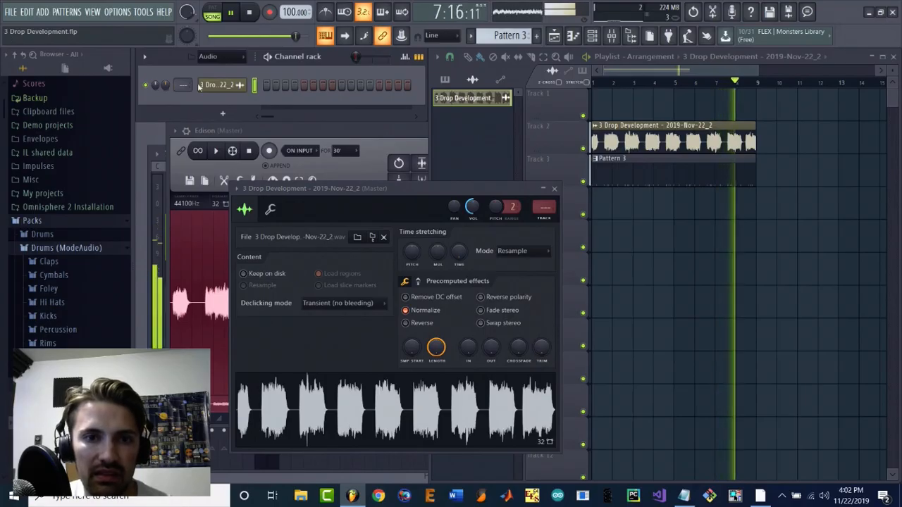
- Stop playback and route the recorded audio clip's channel to mixer track Insert 10
{"action": "left_click", "coordinate": [612, 39]}
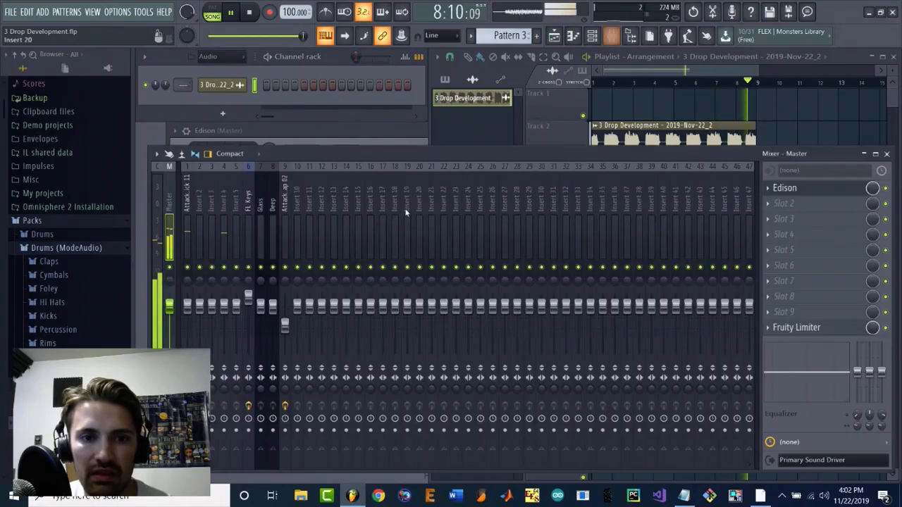
{"action": "key", "text": "space"}
{"action": "right_click", "coordinate": [298, 212]}
{"action": "mouse_move", "coordinate": [409, 251]}
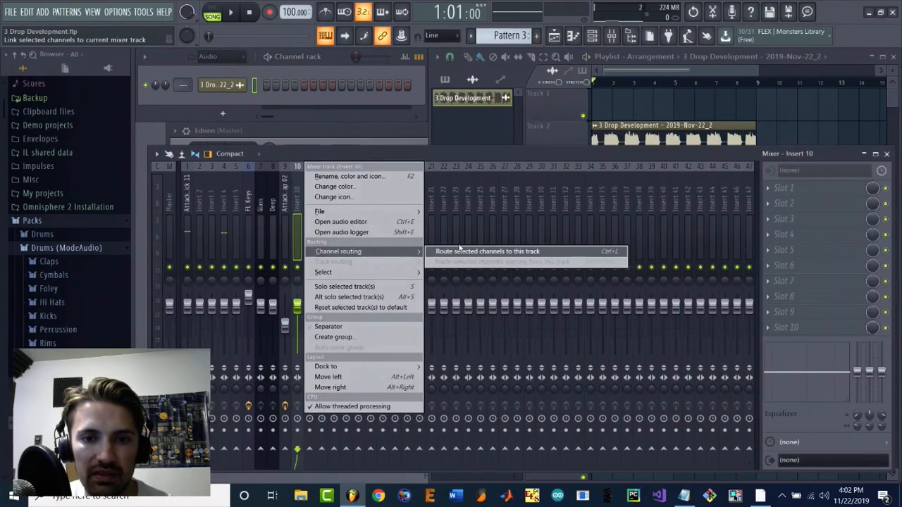
{"action": "left_click", "coordinate": [486, 252]}
- Play the arrangement to check the audio clip on its mixer track, bring the playlist forward, and stop playback
{"action": "key", "text": "space"}
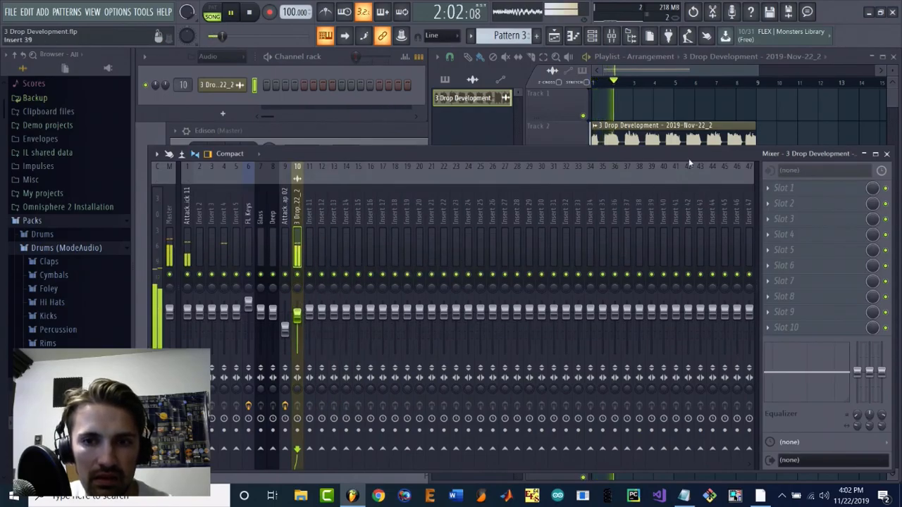
{"action": "left_click", "coordinate": [708, 107]}
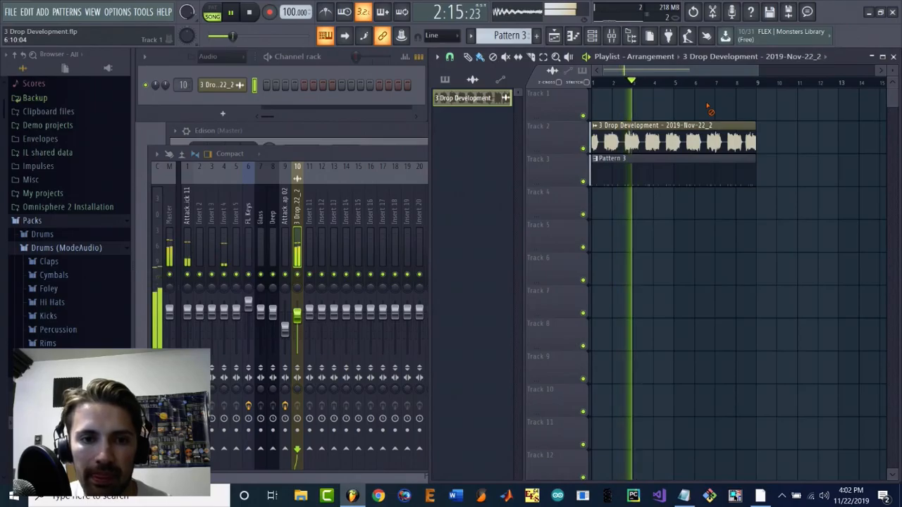
{"action": "key", "text": "space"}
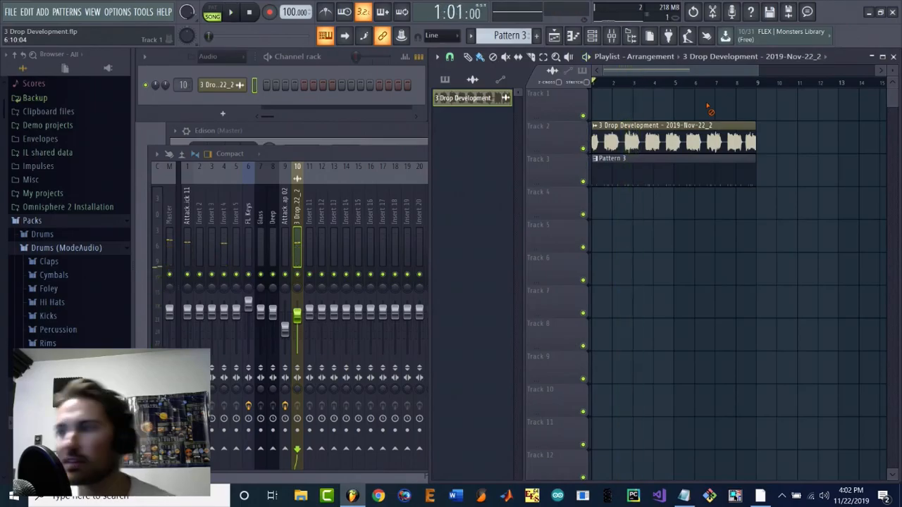